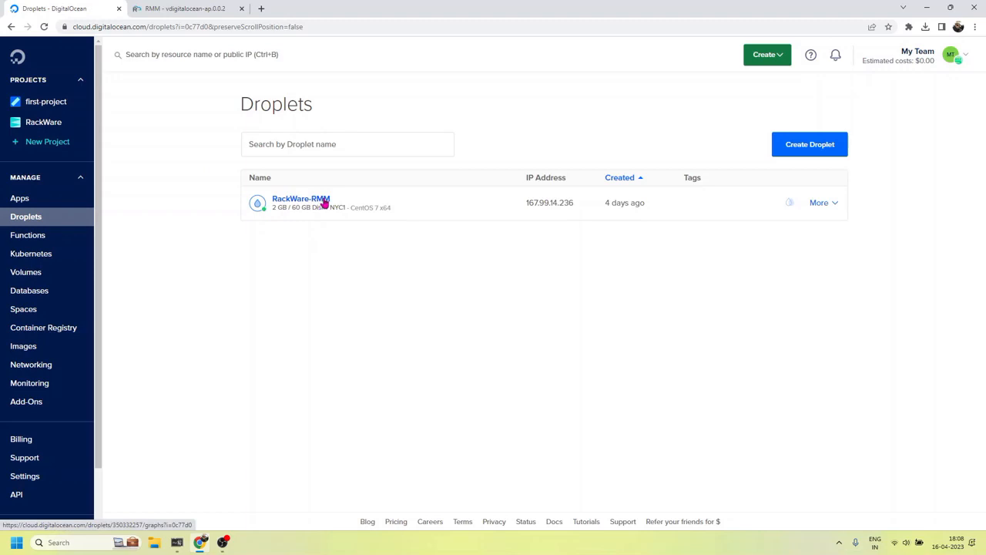
Open the RackWare-RMM droplet's details to read its public IP 167.99.14.236
{"action": "left_click", "coordinate": [324, 200]}
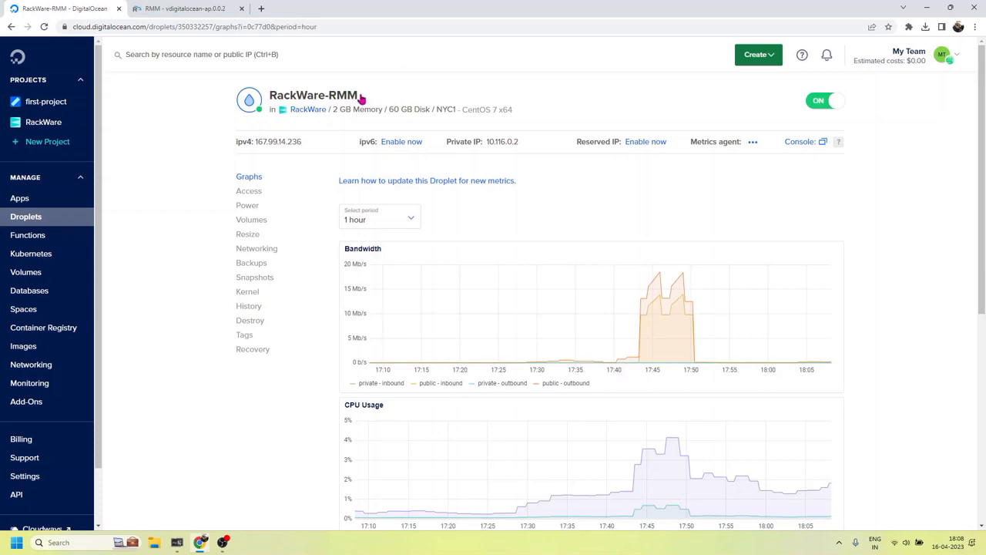
{"action": "left_click_drag", "start_coordinate": [361, 98], "coordinate": [271, 96]}
{"action": "left_click", "coordinate": [422, 90]}
{"action": "key", "text": "alt+Tab"}
Log in to RackWare RMM with username admin and the account password
{"action": "left_click", "coordinate": [179, 9]}
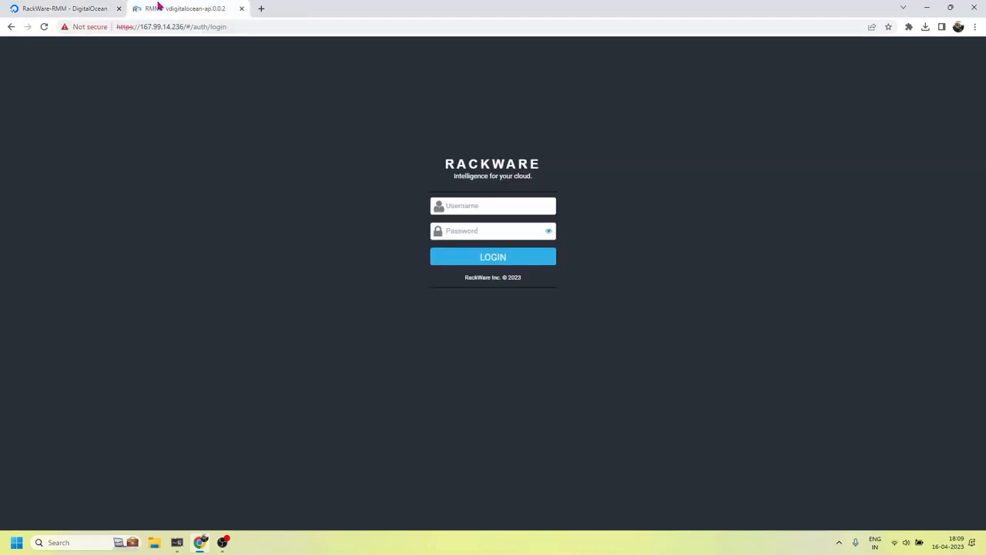
{"action": "left_click", "coordinate": [156, 27]}
{"action": "left_click", "coordinate": [275, 151]}
{"action": "left_click", "coordinate": [490, 207]}
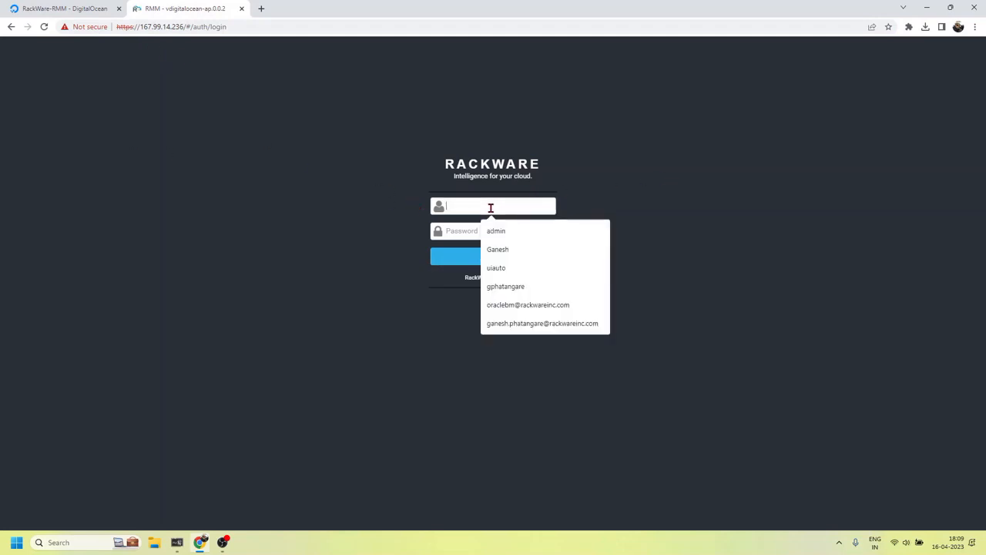
{"action": "type", "text": "admin"}
{"action": "key", "text": "Tab"}
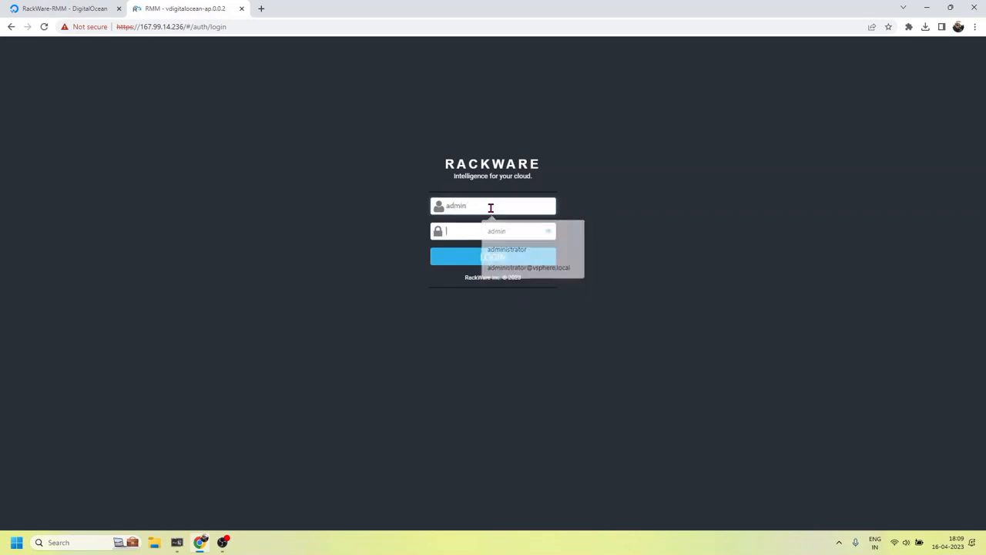
{"action": "type", "text": "••••••••"}
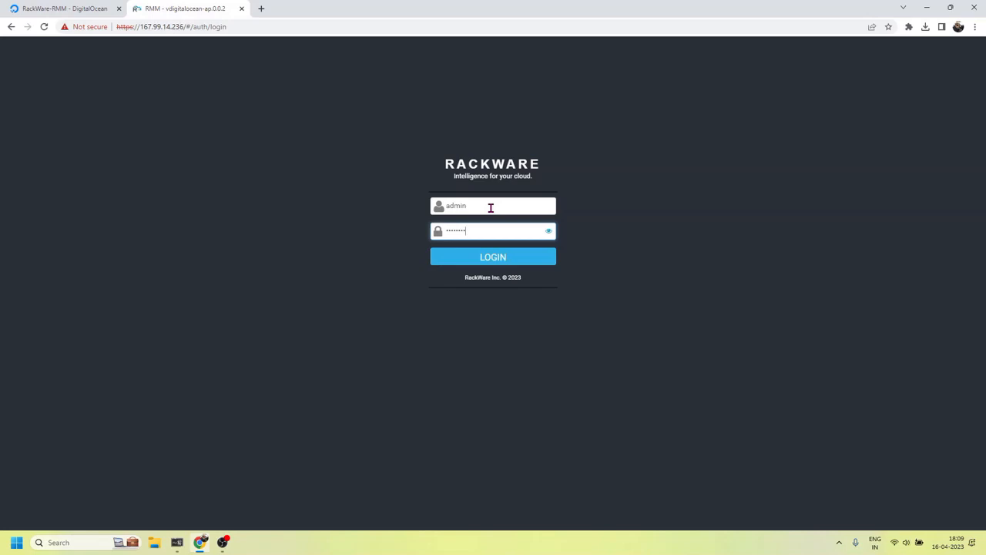
{"action": "key", "text": "Return"}
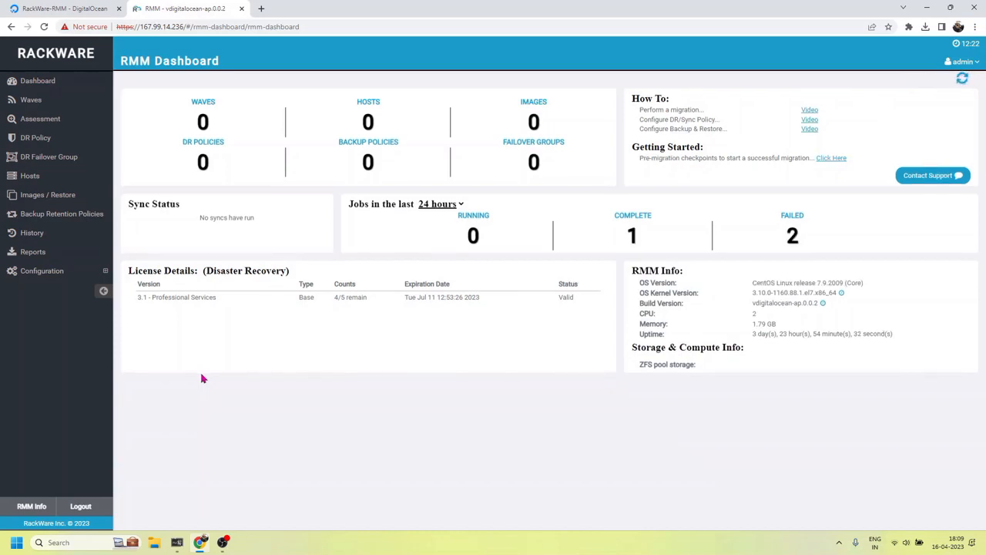
Go to Configuration > Cloud Users and start adding a new cloud user
{"action": "left_click", "coordinate": [43, 271]}
{"action": "left_click", "coordinate": [49, 291]}
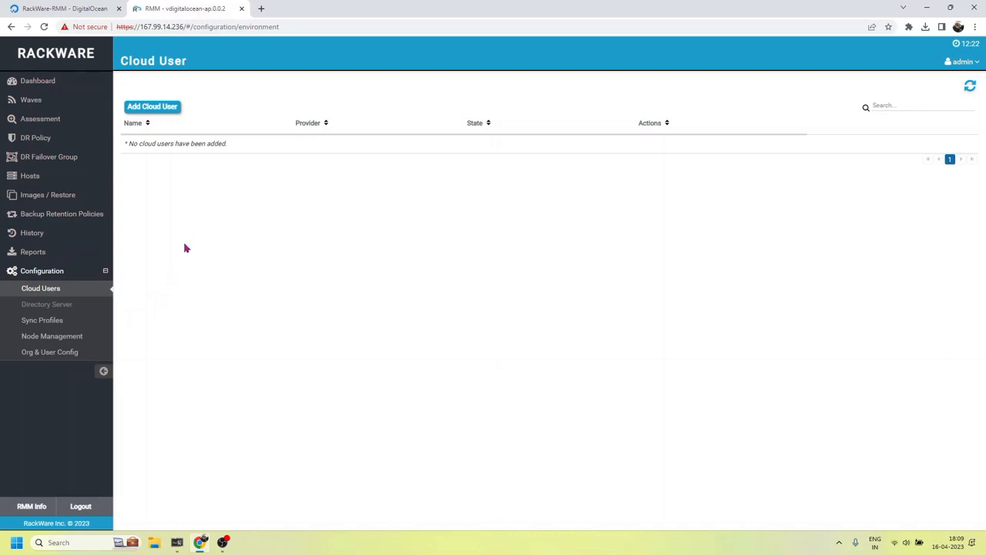
{"action": "left_click", "coordinate": [172, 113]}
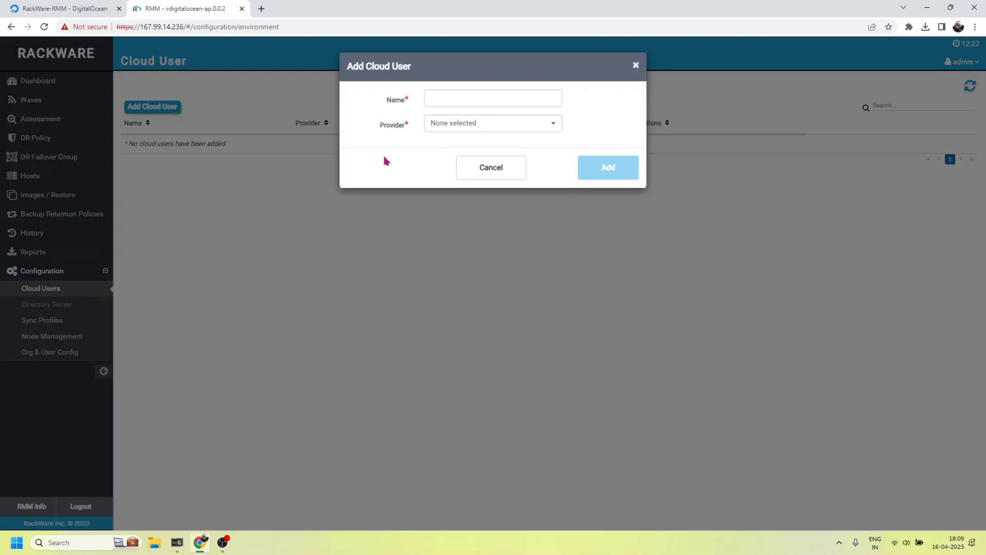
Add a Digital Ocean cloud user named RackwareUser, pasting in its API token
{"action": "left_click", "coordinate": [448, 125]}
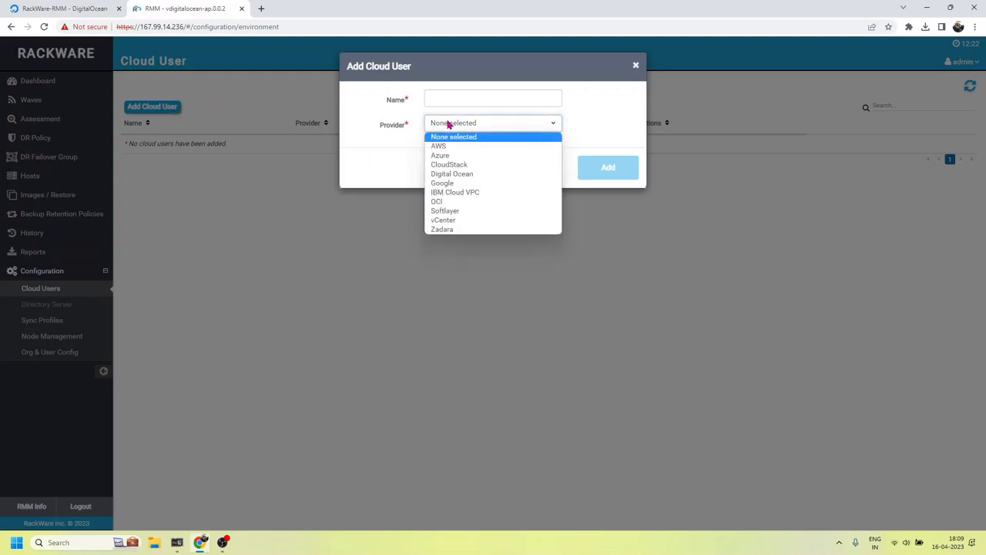
{"action": "left_click", "coordinate": [468, 177]}
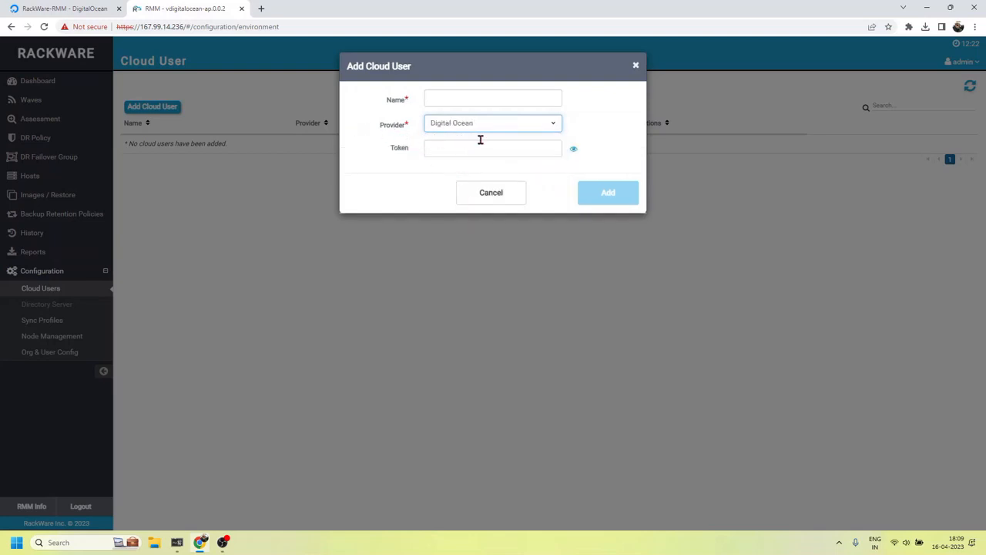
{"action": "left_click", "coordinate": [466, 97]}
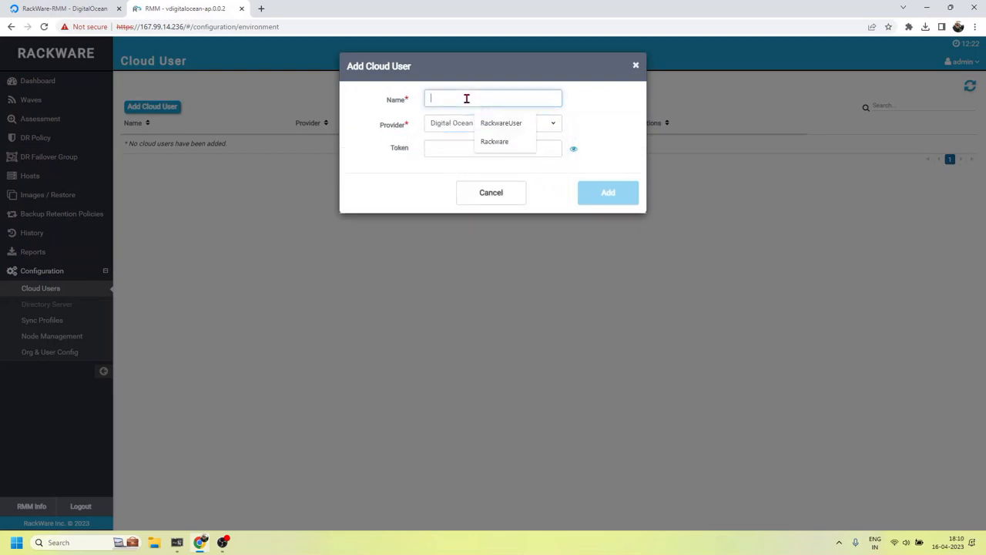
{"action": "left_click", "coordinate": [497, 125]}
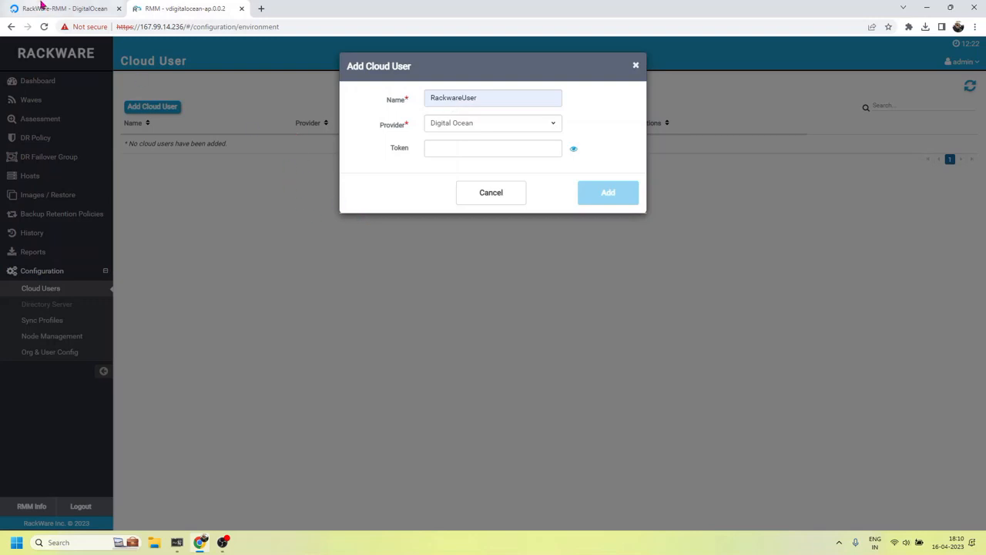
{"action": "left_click", "coordinate": [454, 151]}
{"action": "key", "text": "ctrl+v"}
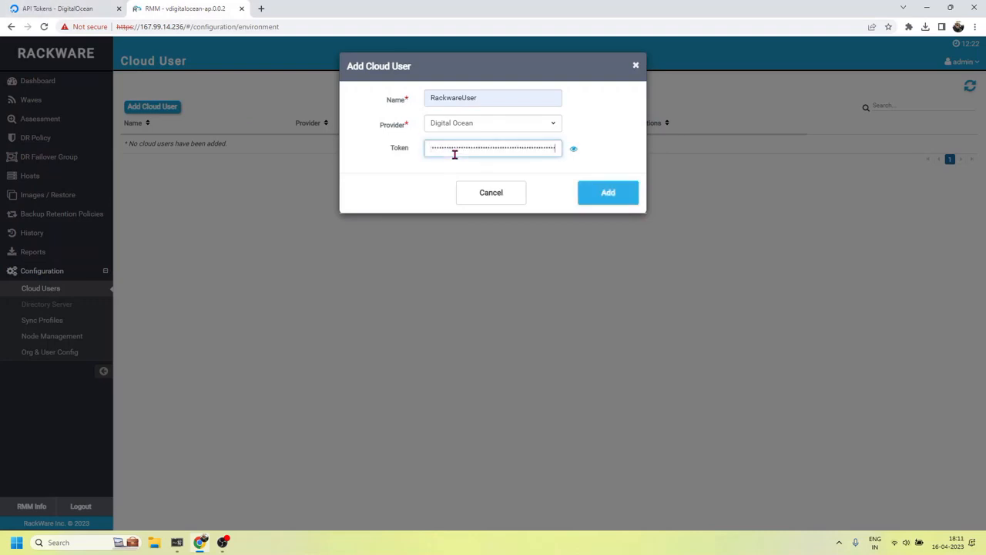
{"action": "left_click", "coordinate": [609, 192]}
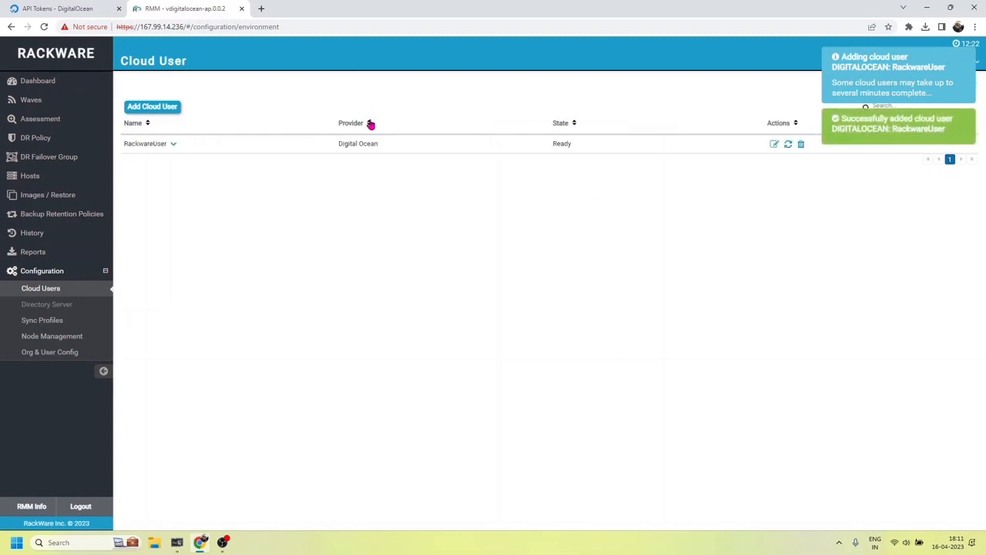
Check RackwareUser's details, then go to Waves and begin creating a new wave
{"action": "left_click", "coordinate": [173, 146]}
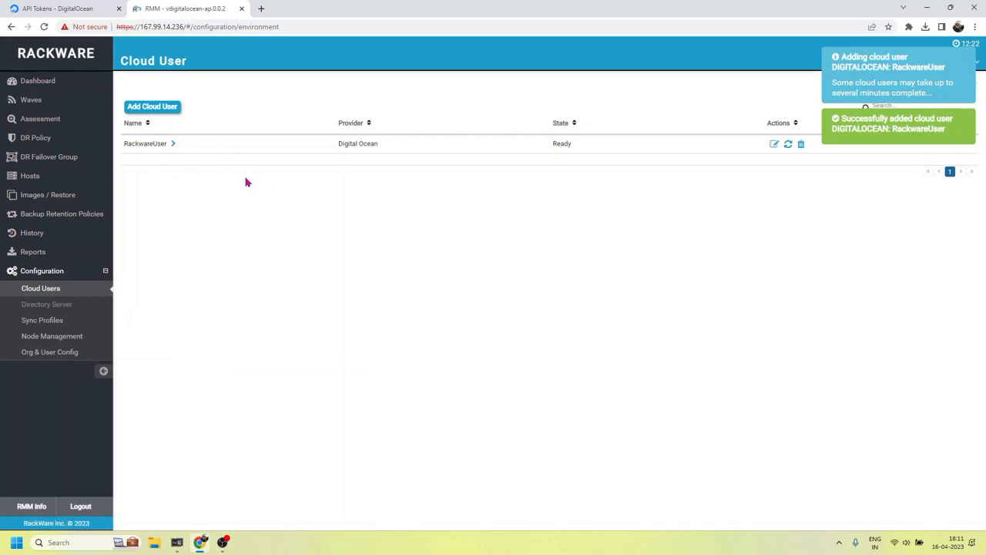
{"action": "left_click", "coordinate": [173, 145]}
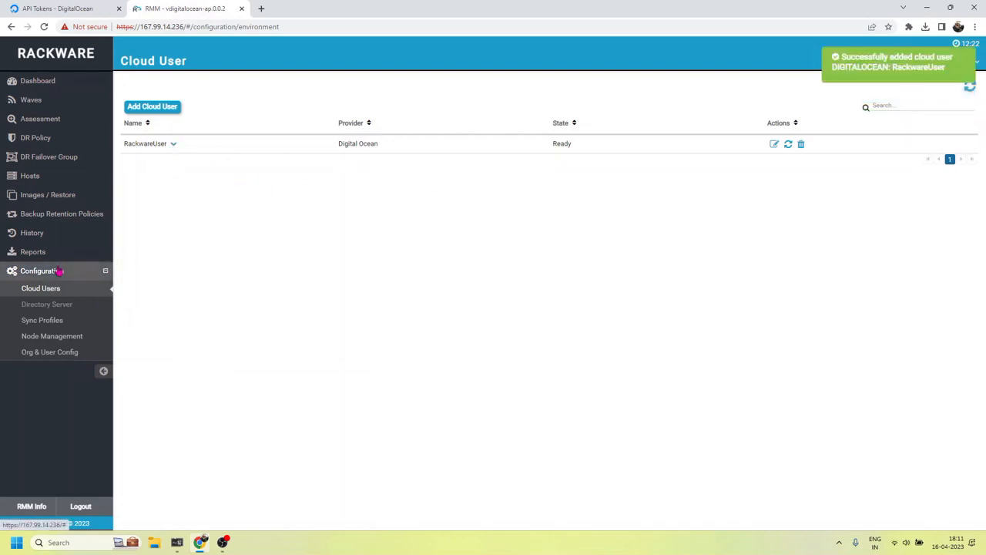
{"action": "left_click", "coordinate": [64, 270]}
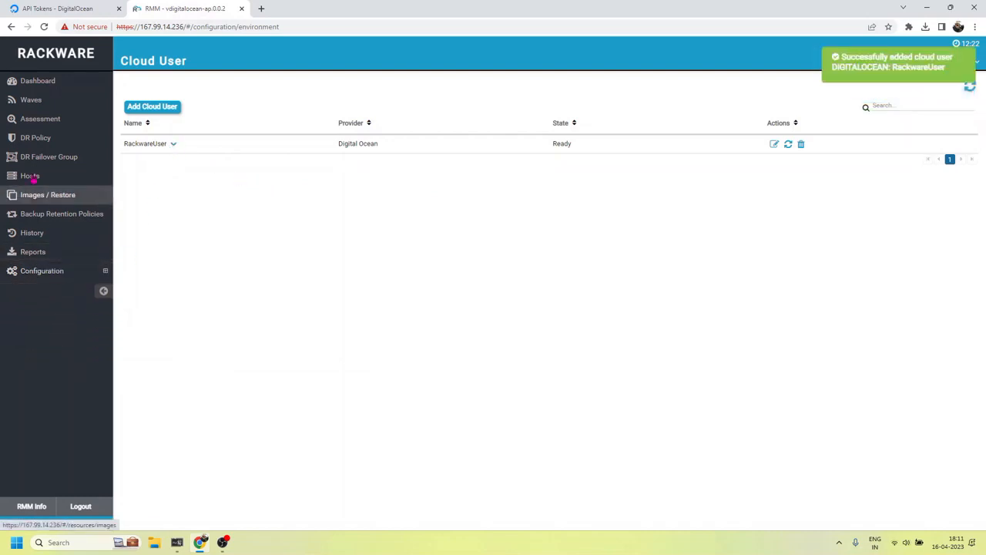
{"action": "left_click", "coordinate": [46, 100]}
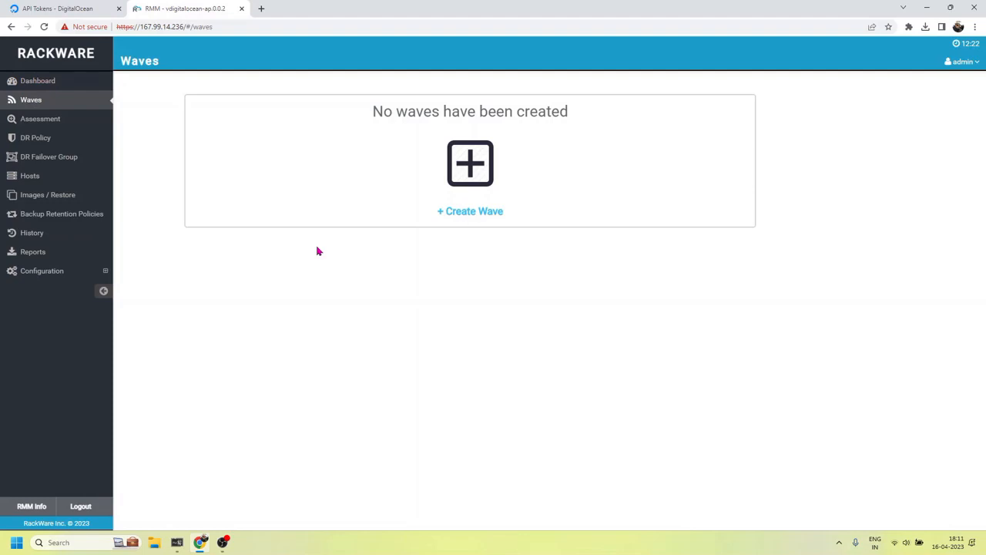
{"action": "left_click", "coordinate": [465, 214]}
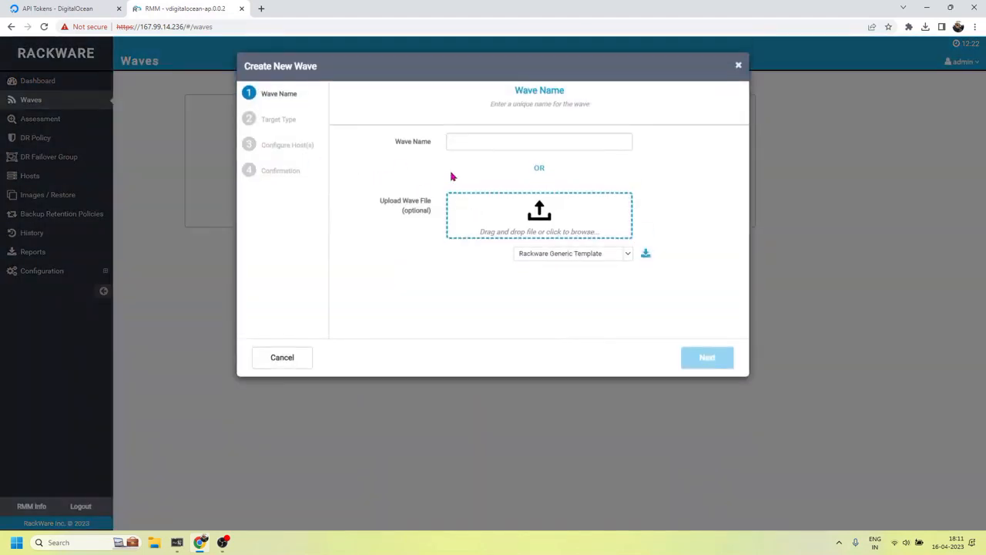
Name the new wave RMM_Migration and continue to the Target Type step
{"action": "left_click", "coordinate": [492, 139]}
{"action": "type", "text": "RMM_M"}
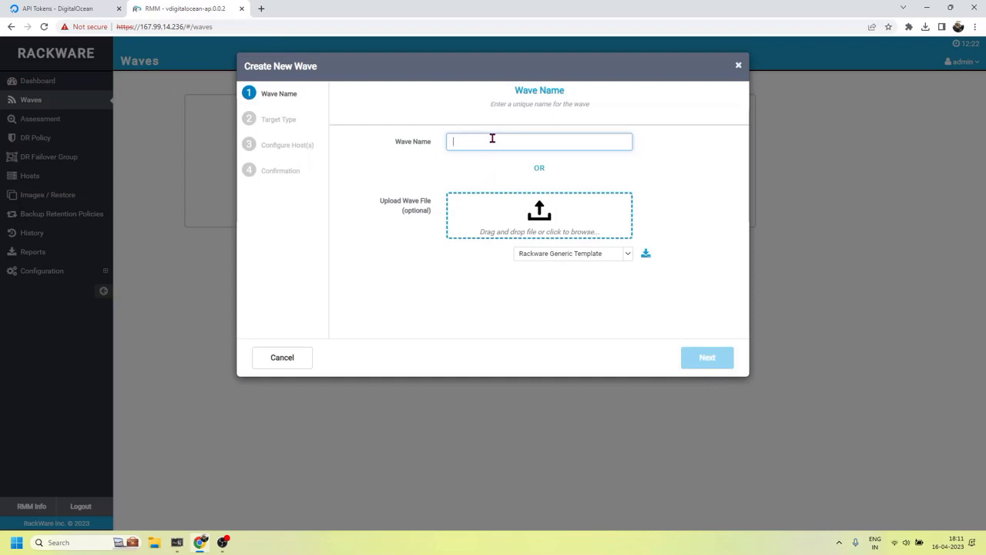
{"action": "type", "text": "igration"}
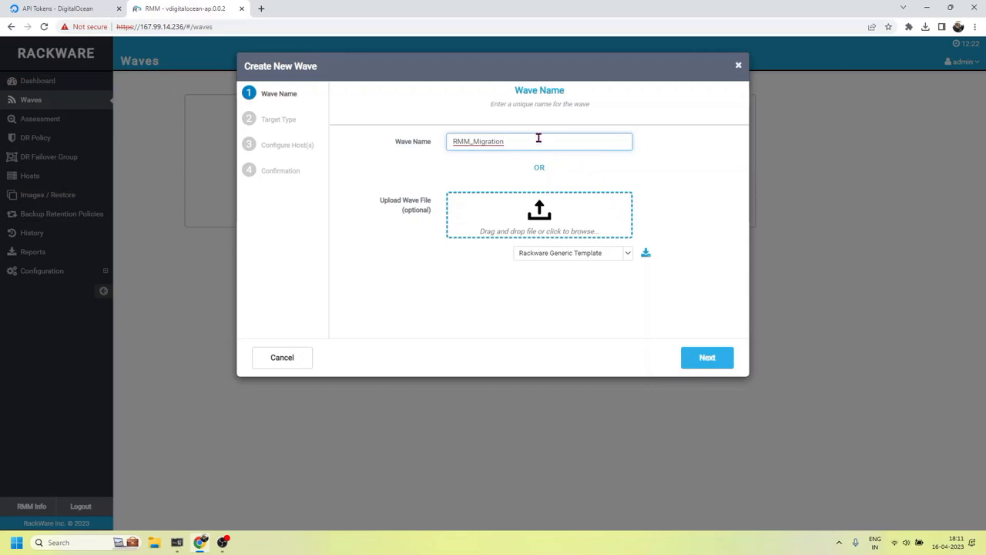
{"action": "left_click", "coordinate": [672, 167]}
{"action": "left_click", "coordinate": [576, 138]}
{"action": "left_click", "coordinate": [699, 360]}
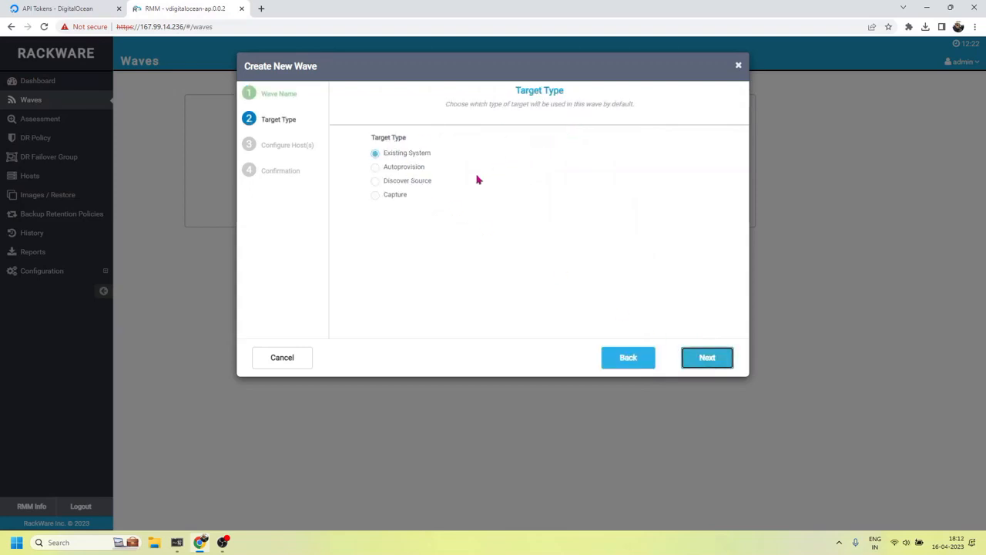
Autoprovision targets via RackwareUser in region nyc1 with VPC default-nyc1
{"action": "left_click", "coordinate": [376, 168]}
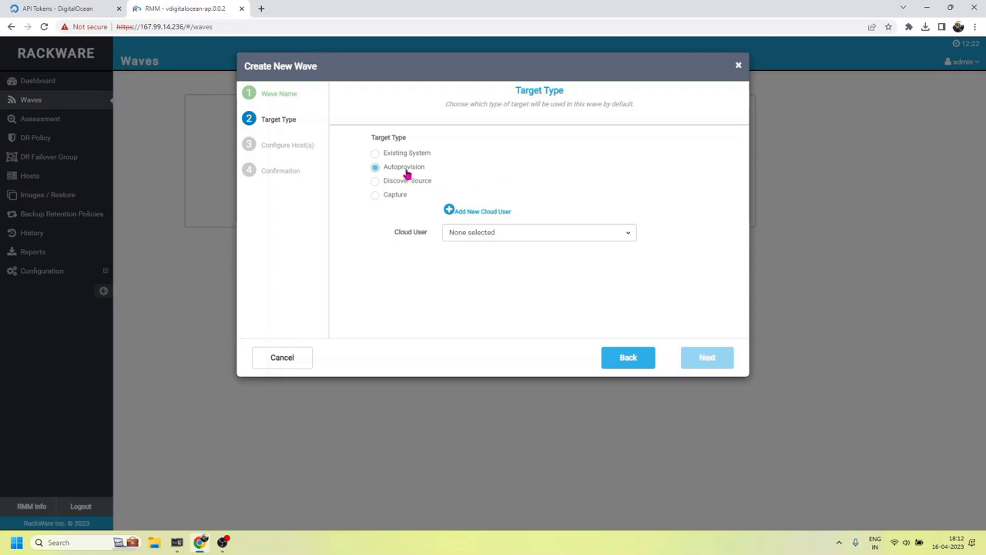
{"action": "left_click", "coordinate": [517, 234]}
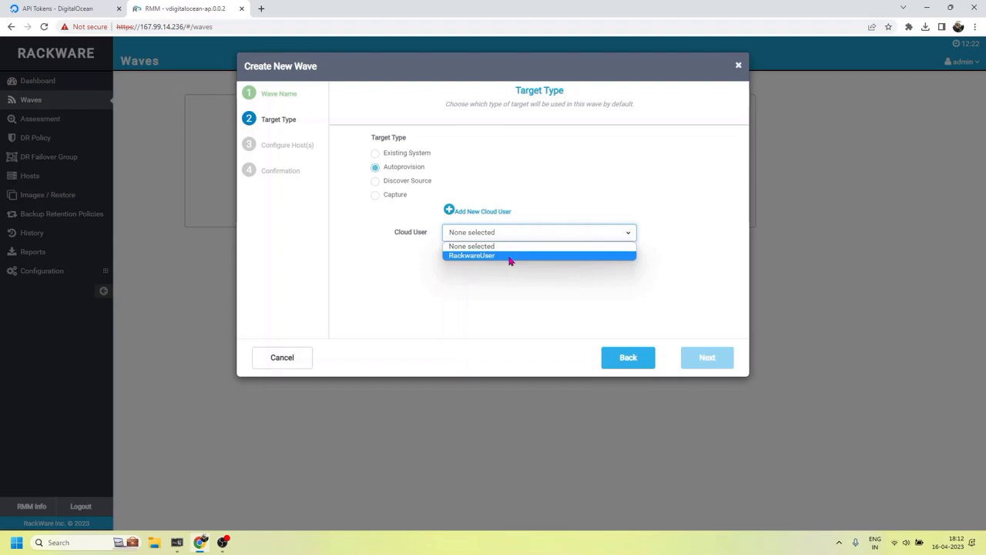
{"action": "left_click", "coordinate": [510, 258]}
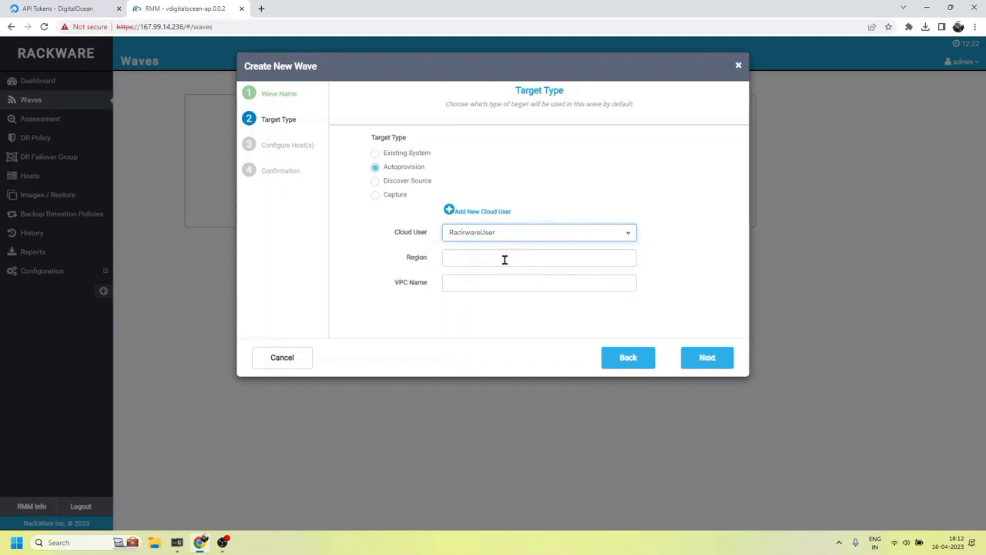
{"action": "left_click", "coordinate": [504, 259]}
{"action": "type", "text": "nyc1"}
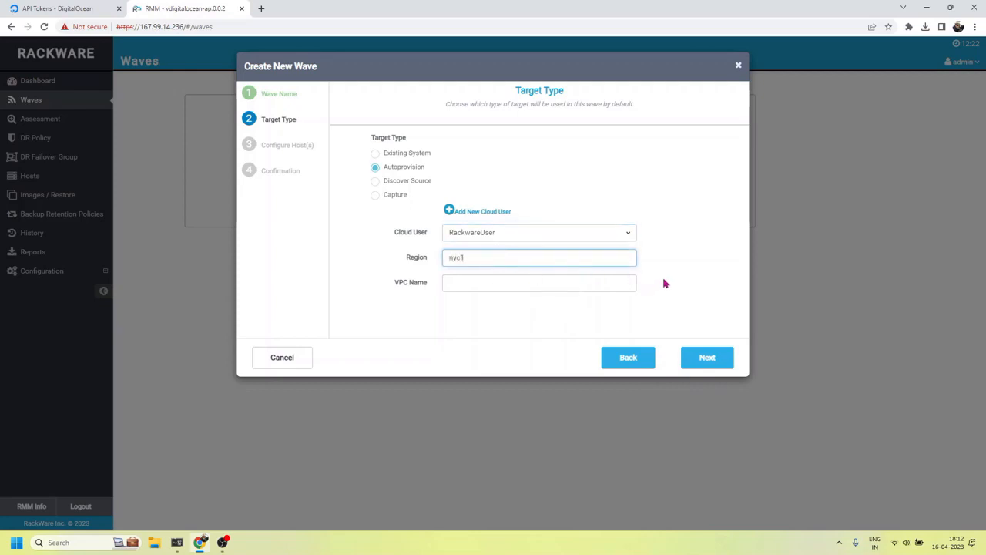
{"action": "left_click", "coordinate": [571, 284]}
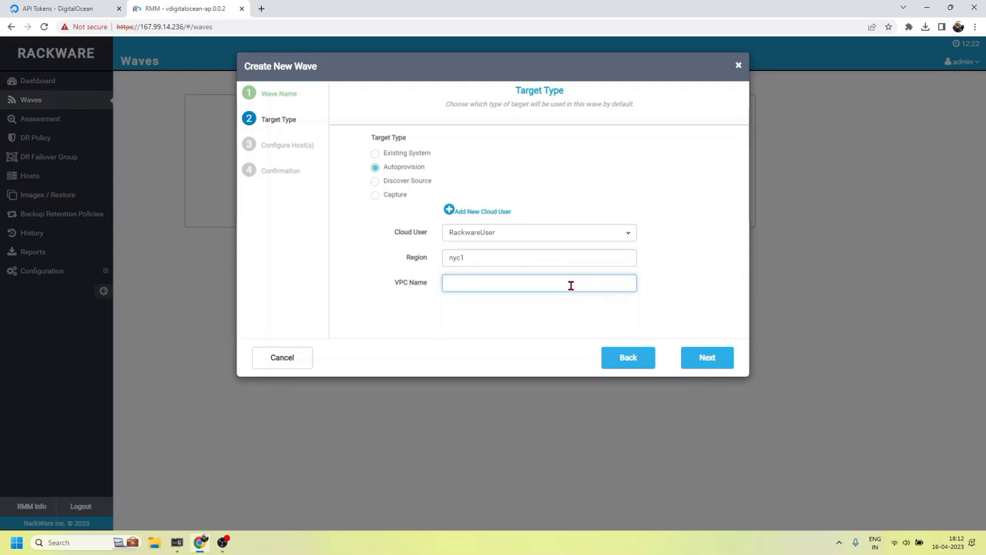
{"action": "type", "text": "default-nyc1"}
{"action": "left_click", "coordinate": [706, 365]}
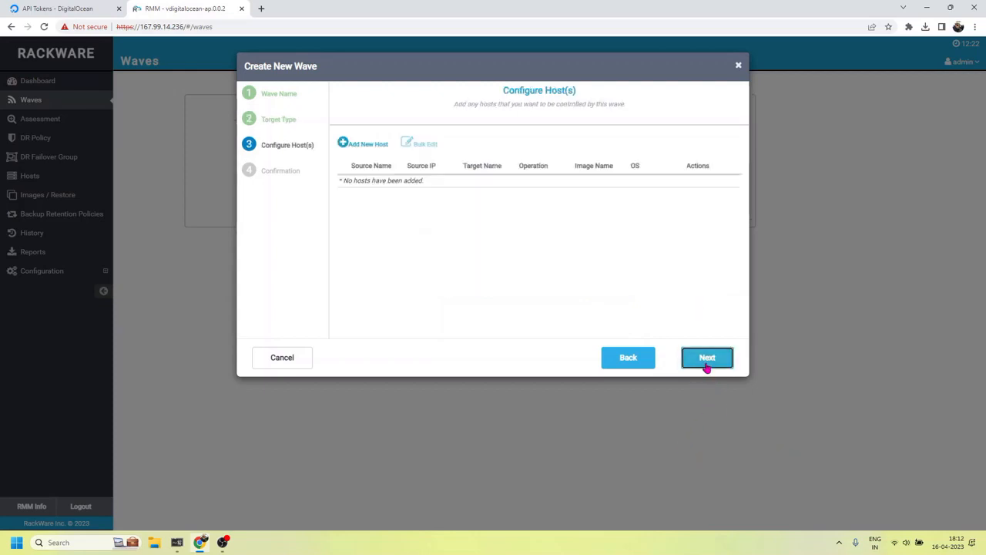
Add a new host with source address 66.114.97.200 and friendly name rackware-src
{"action": "left_click", "coordinate": [380, 146]}
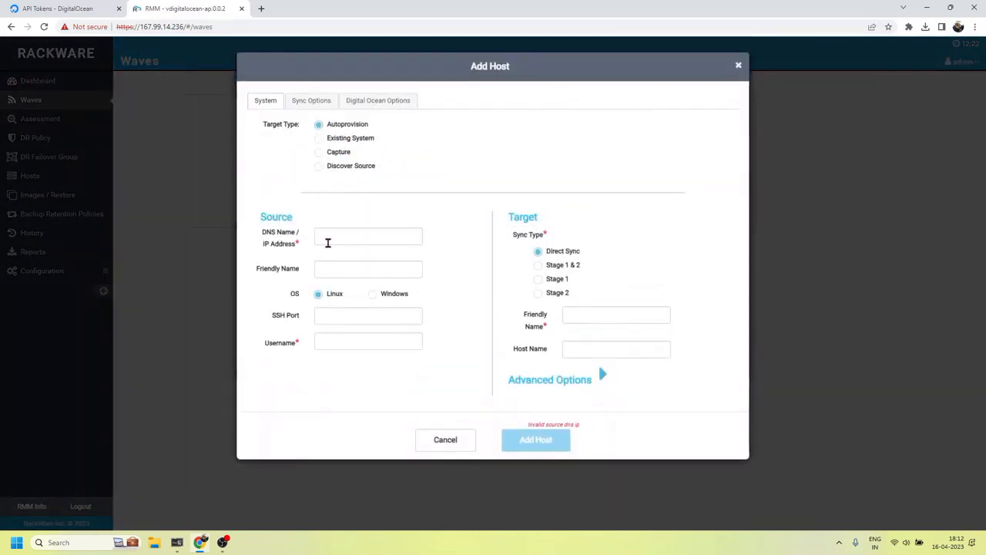
{"action": "left_click", "coordinate": [330, 236]}
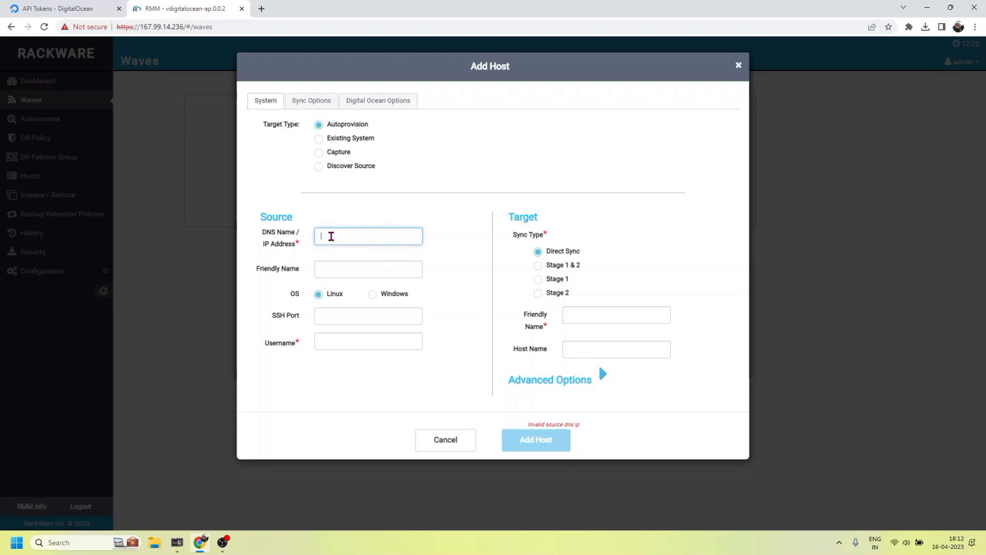
{"action": "type", "text": "68"}
{"action": "type", "text": ".114"}
{"action": "type", "text": ".97.200"}
{"action": "left_click", "coordinate": [468, 247]}
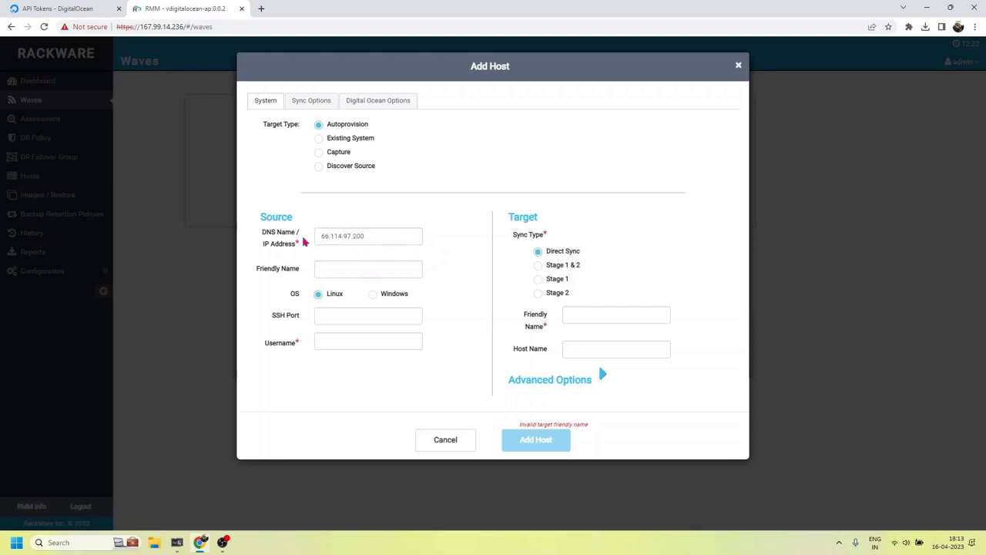
{"action": "left_click", "coordinate": [369, 239]}
{"action": "left_click_drag", "start_coordinate": [369, 239], "coordinate": [318, 231]}
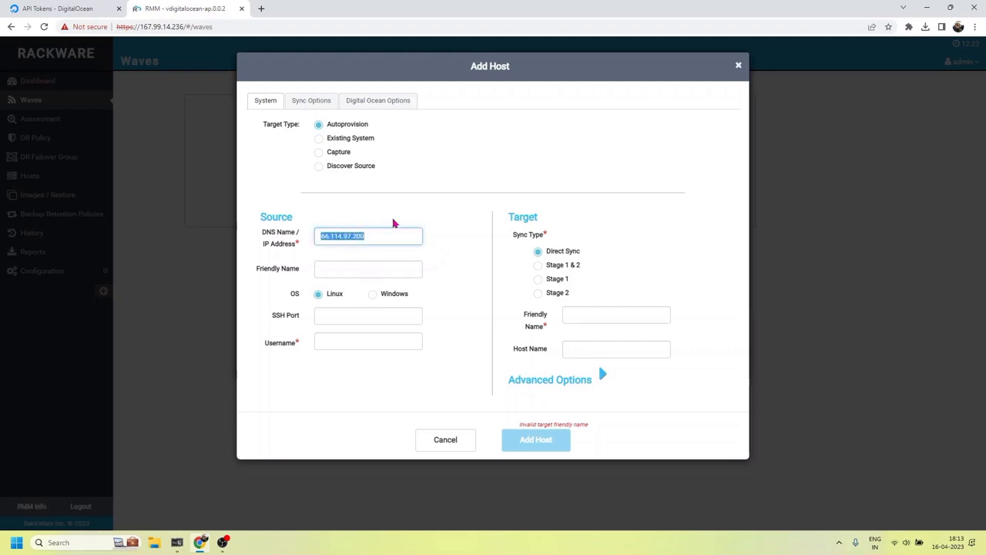
{"action": "left_click", "coordinate": [451, 225]}
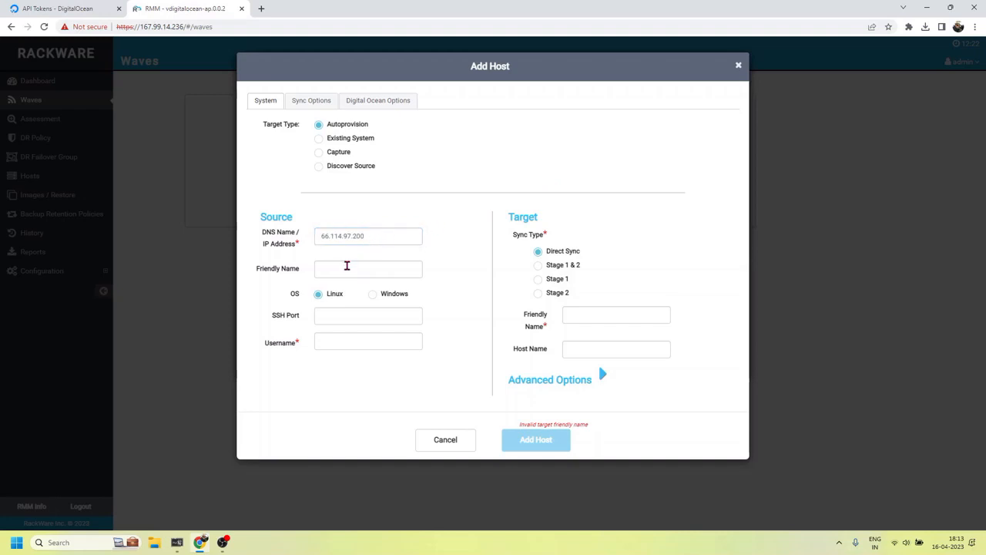
{"action": "left_click", "coordinate": [346, 265]}
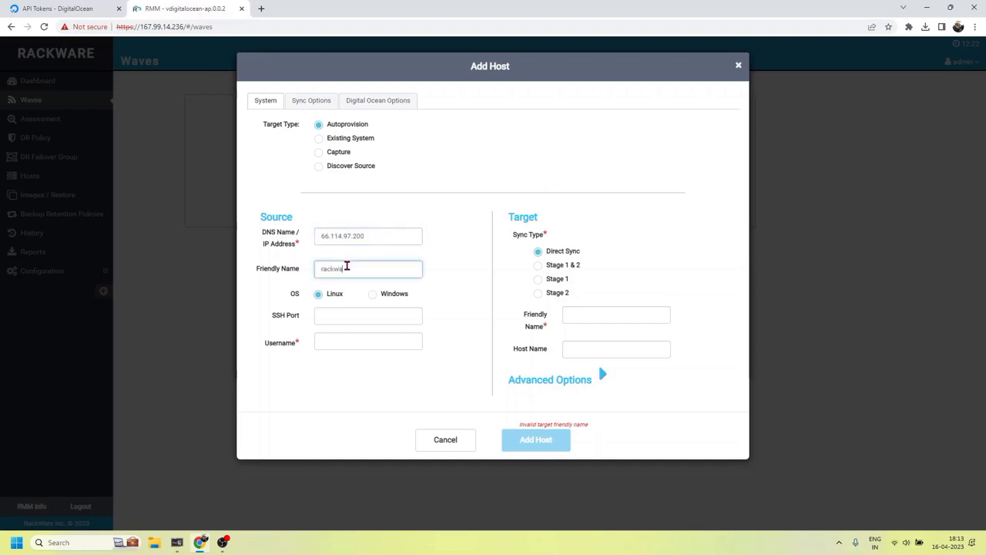
{"action": "type", "text": "rackware-src"}
{"action": "left_click", "coordinate": [477, 275]}
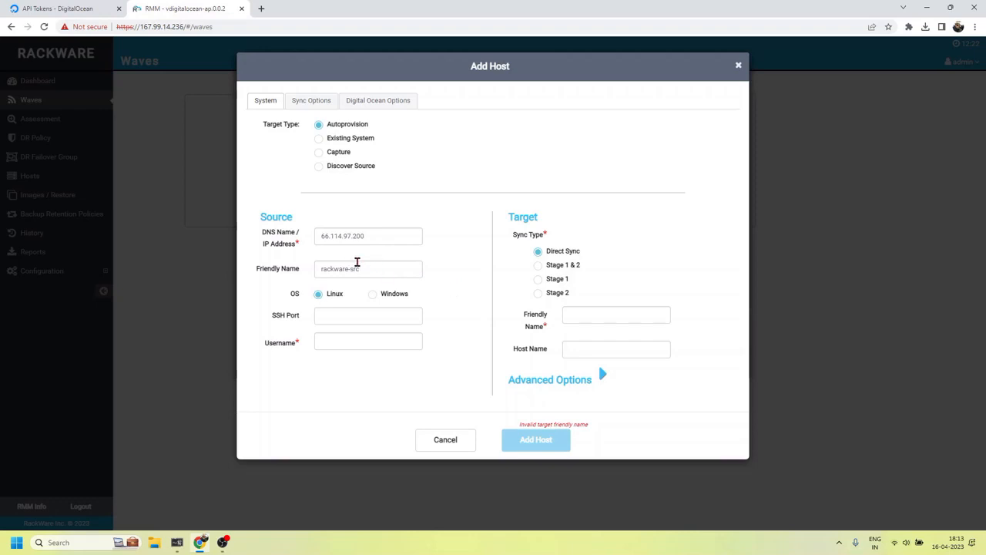
{"action": "left_click_drag", "start_coordinate": [377, 268], "coordinate": [306, 277]}
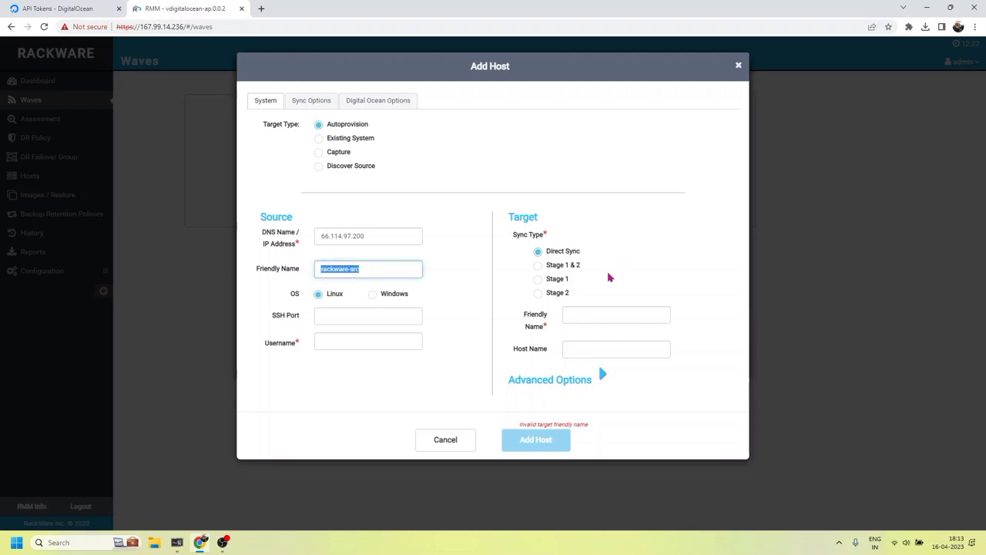
{"action": "left_click", "coordinate": [472, 266]}
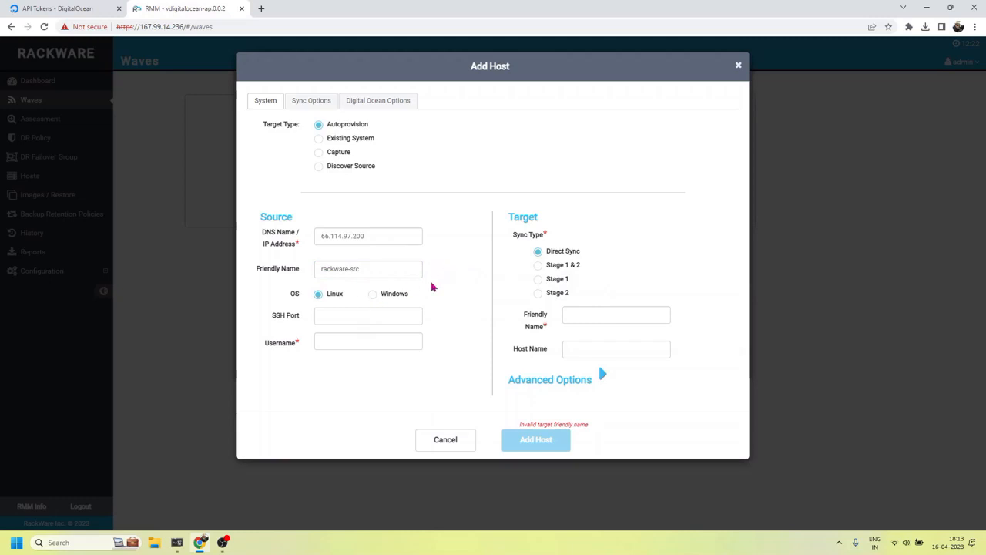
Set SSH port 22, username root, and target friendly name rackware-tgt
{"action": "left_click", "coordinate": [352, 315]}
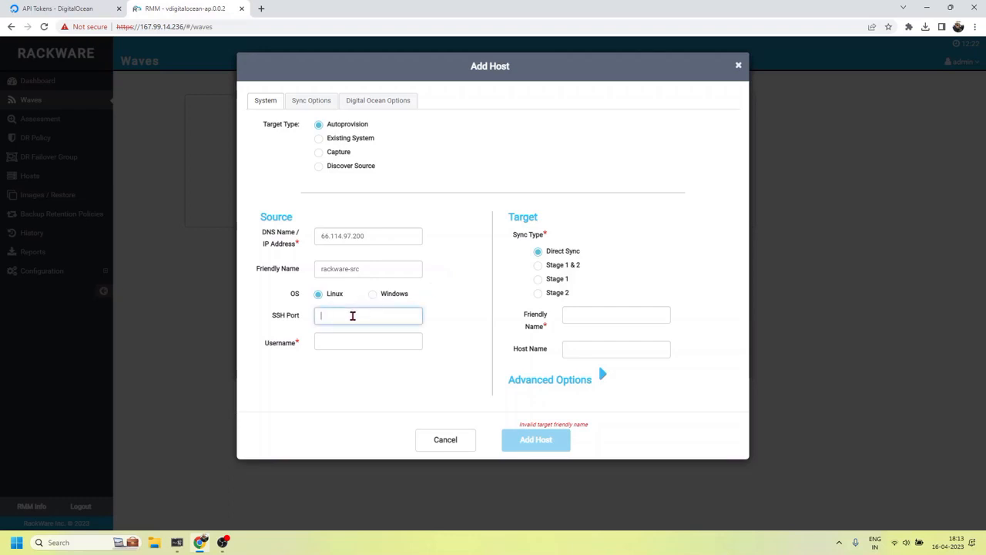
{"action": "type", "text": "22"}
{"action": "left_click", "coordinate": [357, 341]}
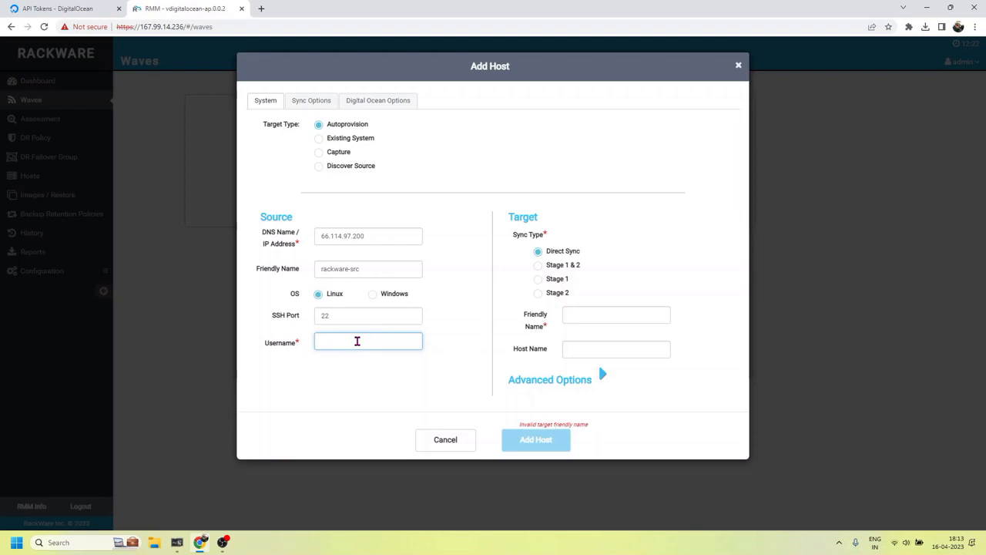
{"action": "type", "text": "root"}
{"action": "left_click", "coordinate": [375, 385]}
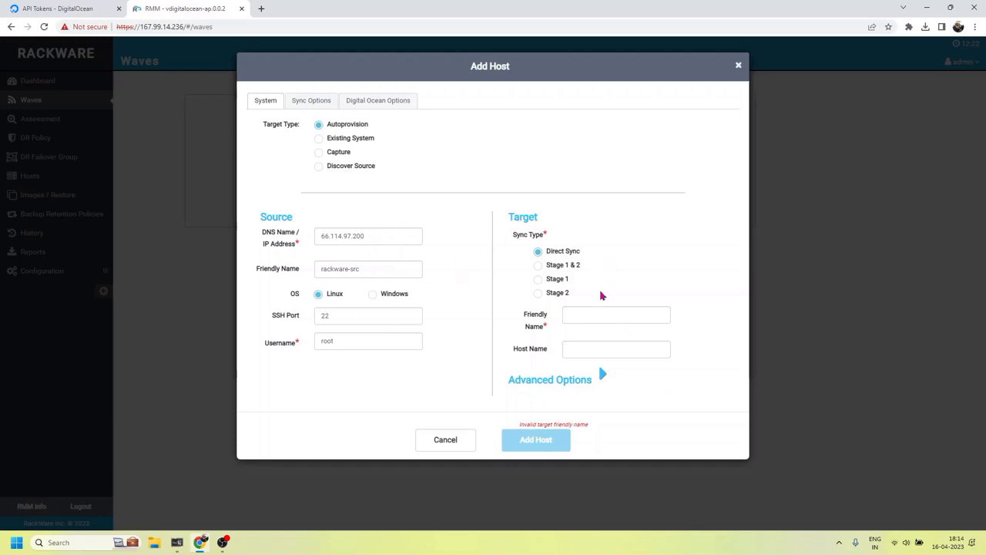
{"action": "left_click", "coordinate": [626, 314]}
{"action": "type", "text": "rac"}
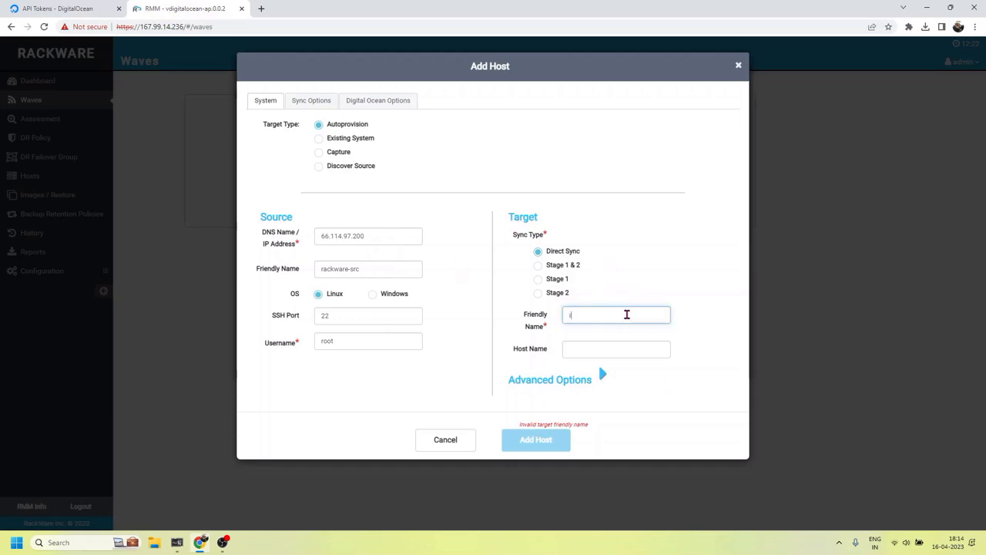
{"action": "type", "text": "kware-tgt"}
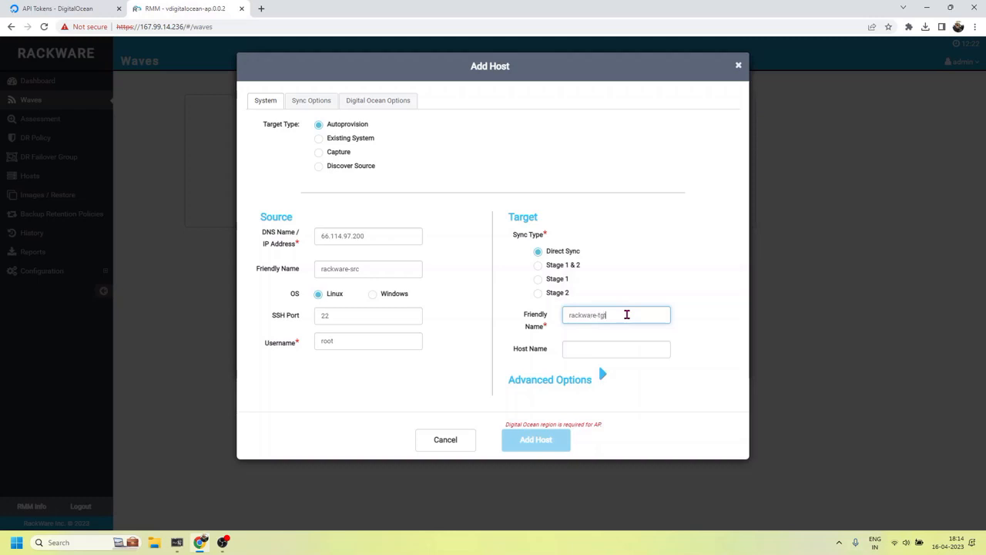
{"action": "left_click", "coordinate": [702, 331]}
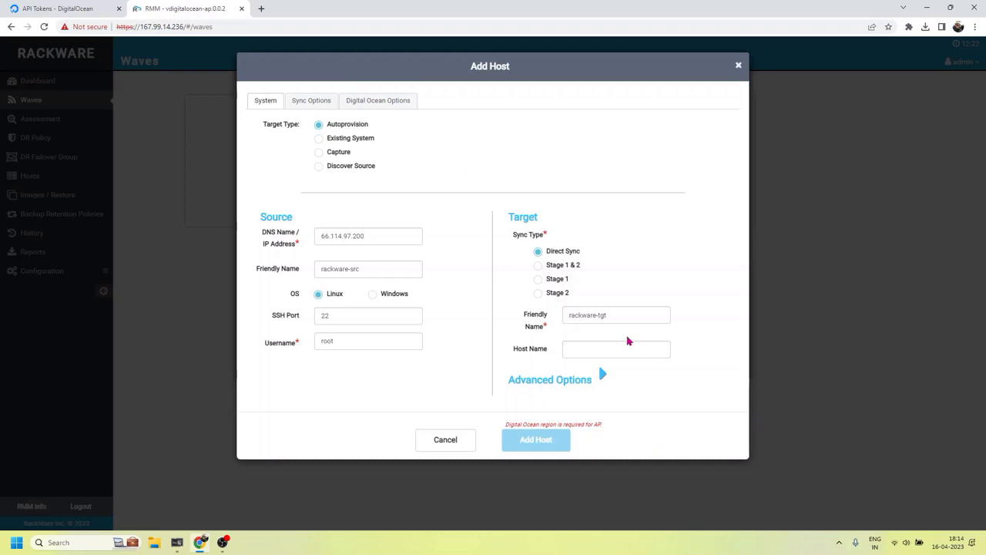
{"action": "left_click_drag", "start_coordinate": [378, 269], "coordinate": [316, 267]}
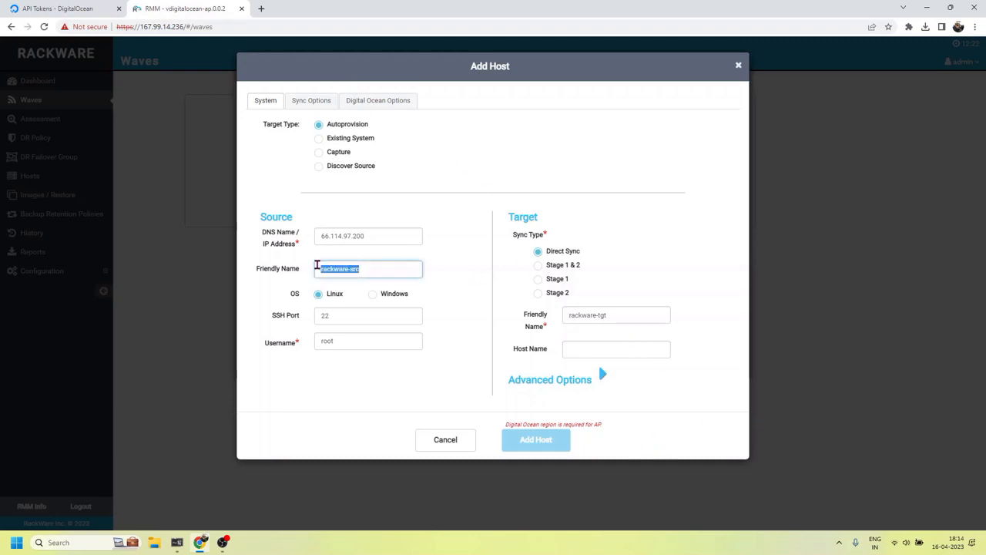
{"action": "left_click_drag", "start_coordinate": [621, 315], "coordinate": [522, 324]}
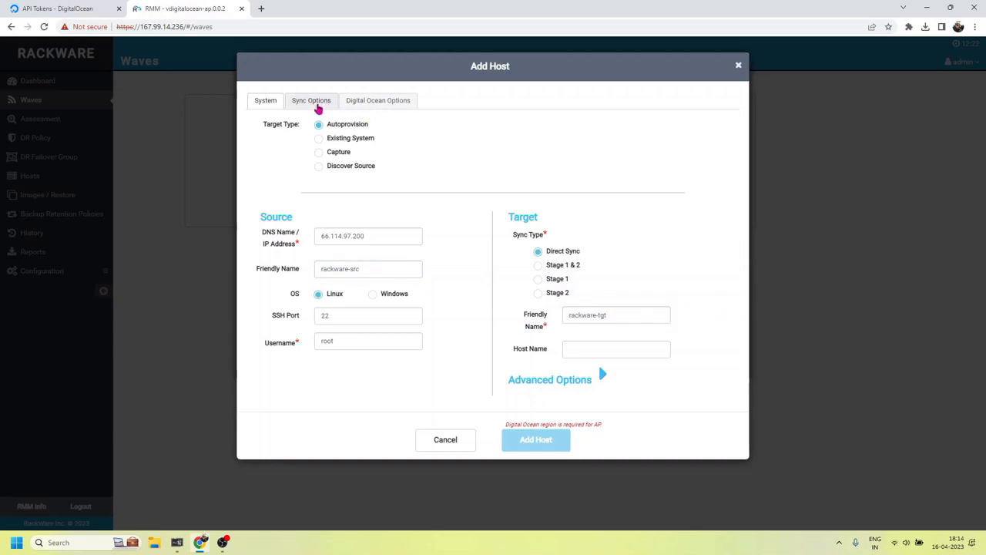
Enable Verbose and Allow Direct Fscopy in the host's sync options
{"action": "left_click", "coordinate": [316, 104]}
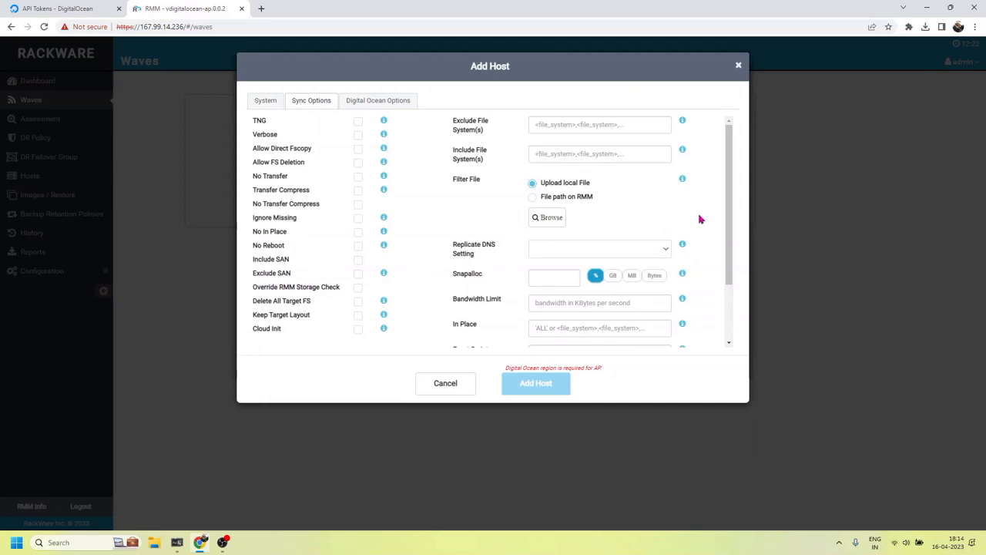
{"action": "left_click_drag", "start_coordinate": [729, 188], "coordinate": [729, 266]}
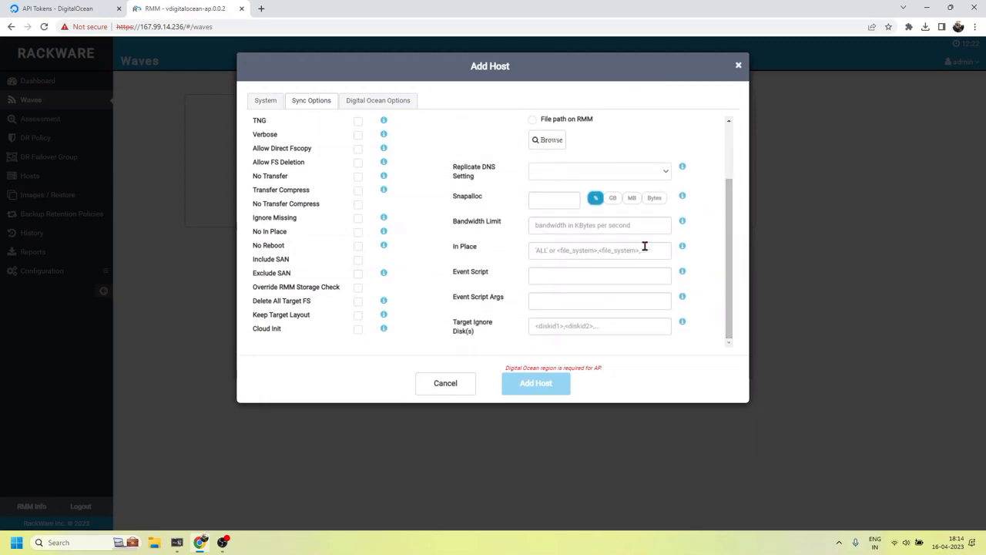
{"action": "scroll", "coordinate": [690, 249], "scroll_direction": "up", "scroll_amount": 1}
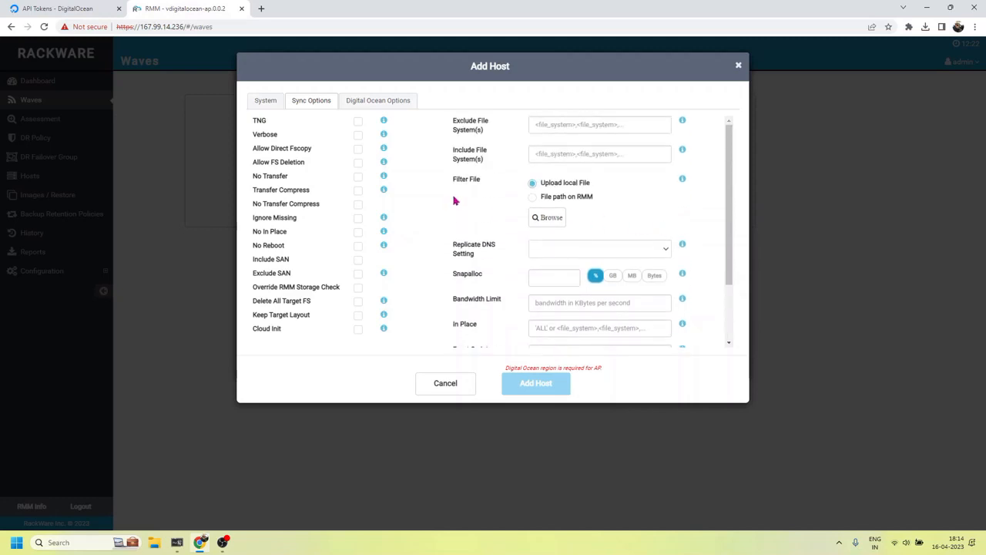
{"action": "left_click", "coordinate": [358, 151]}
{"action": "left_click", "coordinate": [358, 135]}
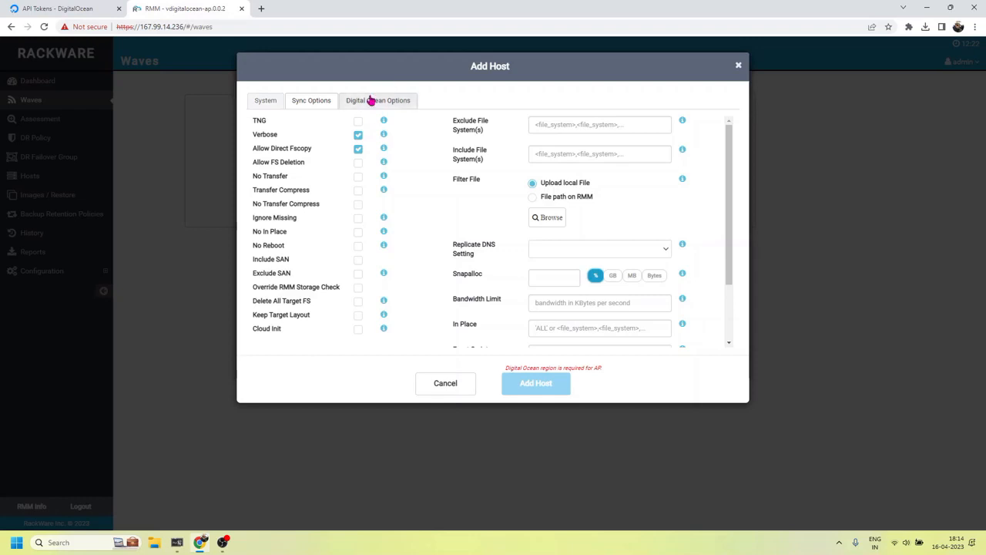
{"action": "left_click", "coordinate": [371, 101]}
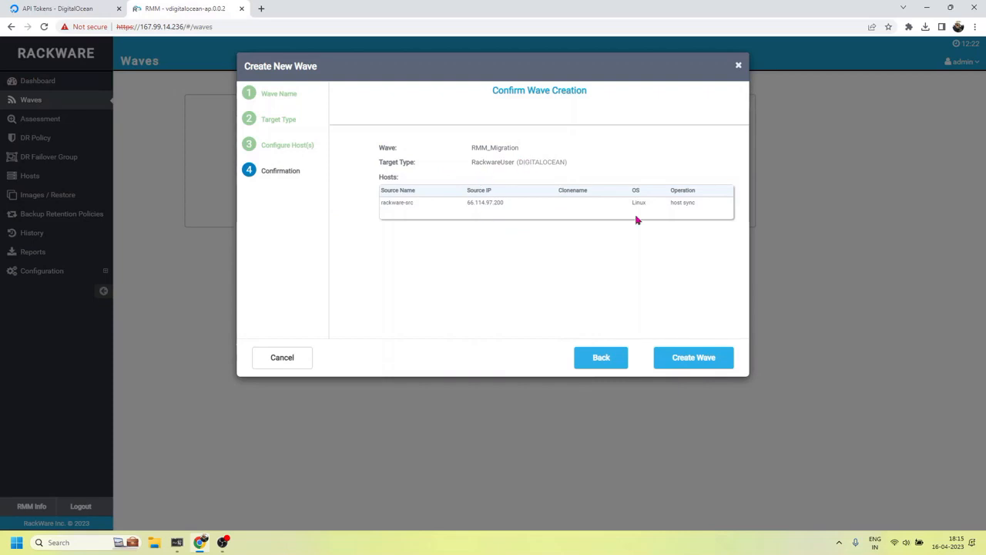
Create the RMM_Migration wave and leave its parallel count at 0 (No limit)
{"action": "left_click", "coordinate": [689, 358]}
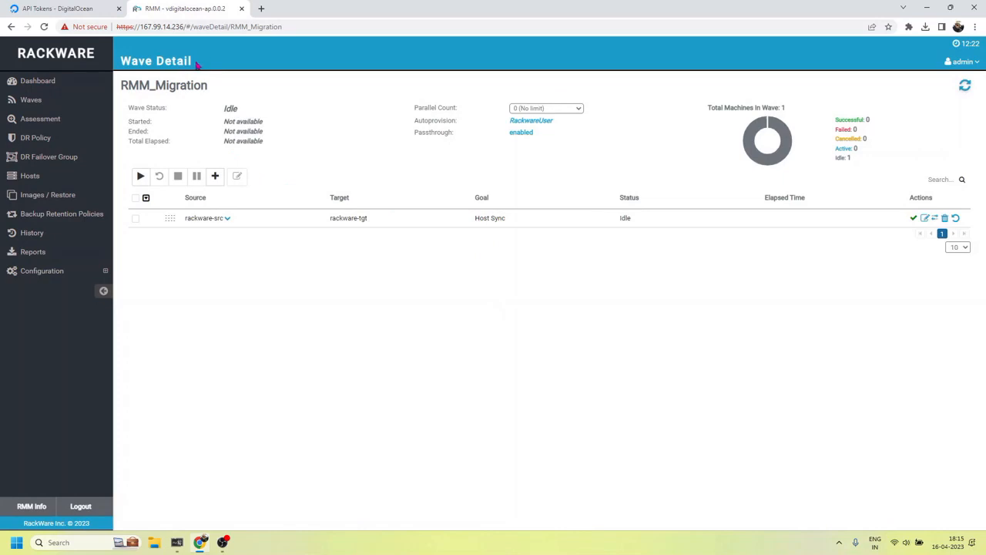
{"action": "left_click_drag", "start_coordinate": [197, 65], "coordinate": [152, 74]}
{"action": "left_click", "coordinate": [228, 218]}
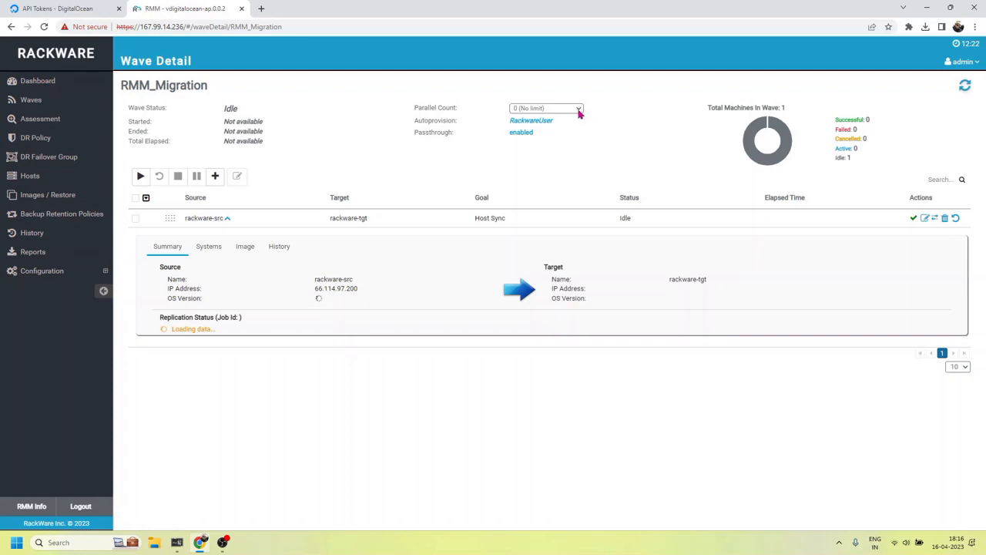
{"action": "left_click", "coordinate": [227, 219]}
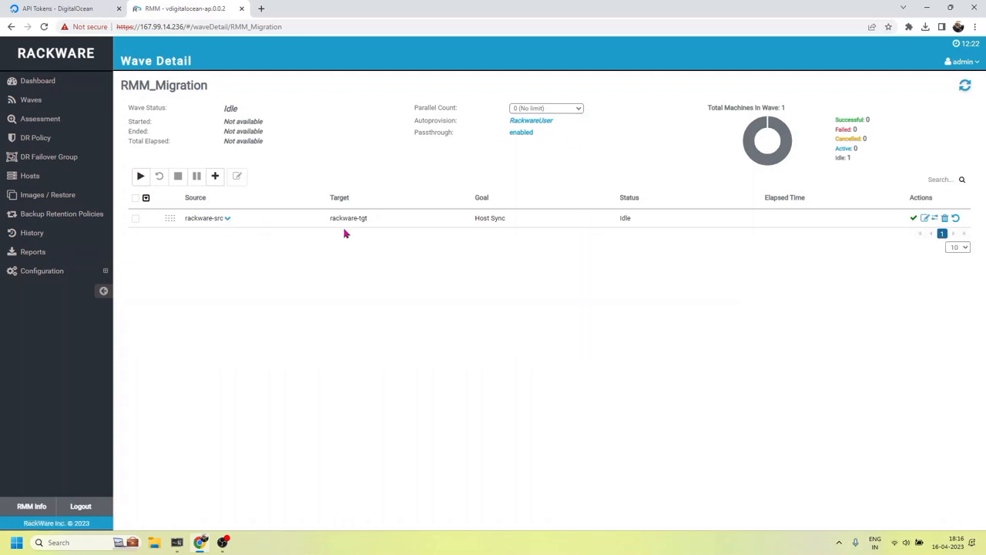
{"action": "left_click", "coordinate": [582, 113]}
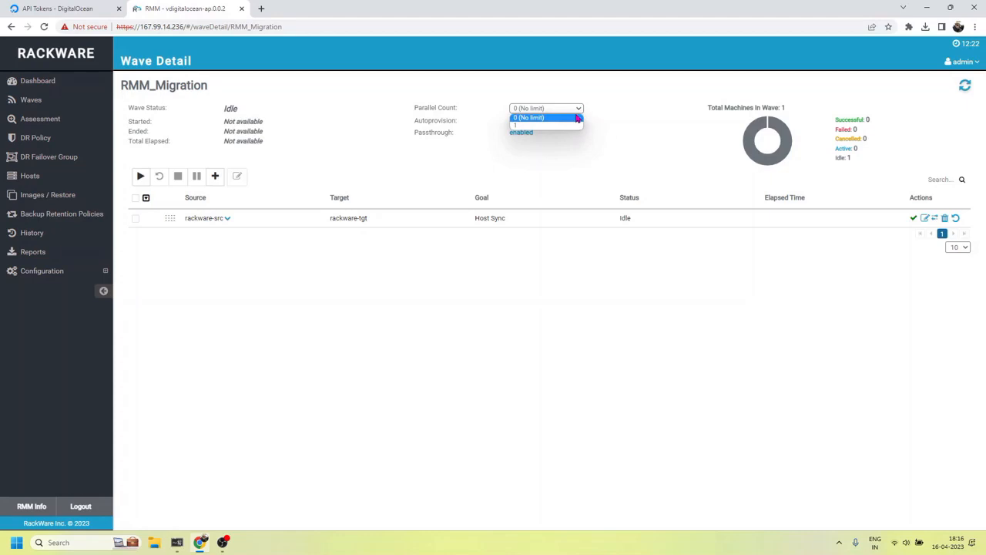
{"action": "left_click", "coordinate": [575, 118]}
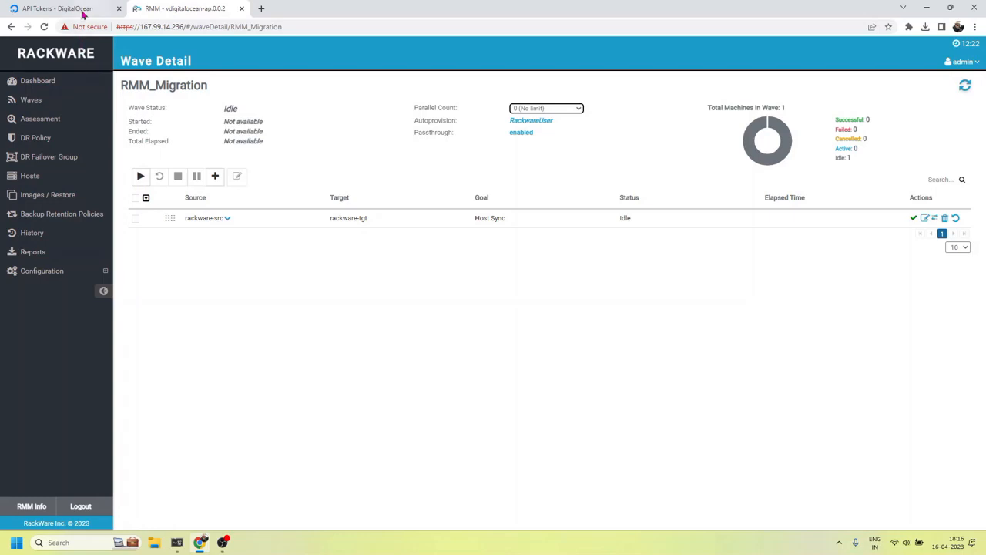
Confirm DigitalOcean's Droplets list shows only RackWare-RMM, then go back to the RMM_Migration wave
{"action": "left_click", "coordinate": [77, 8]}
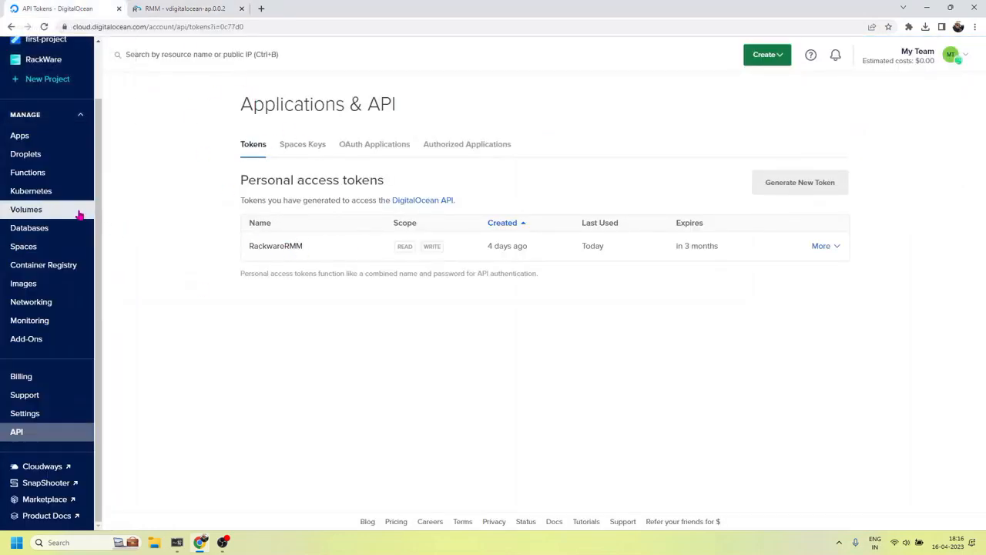
{"action": "left_click", "coordinate": [46, 161]}
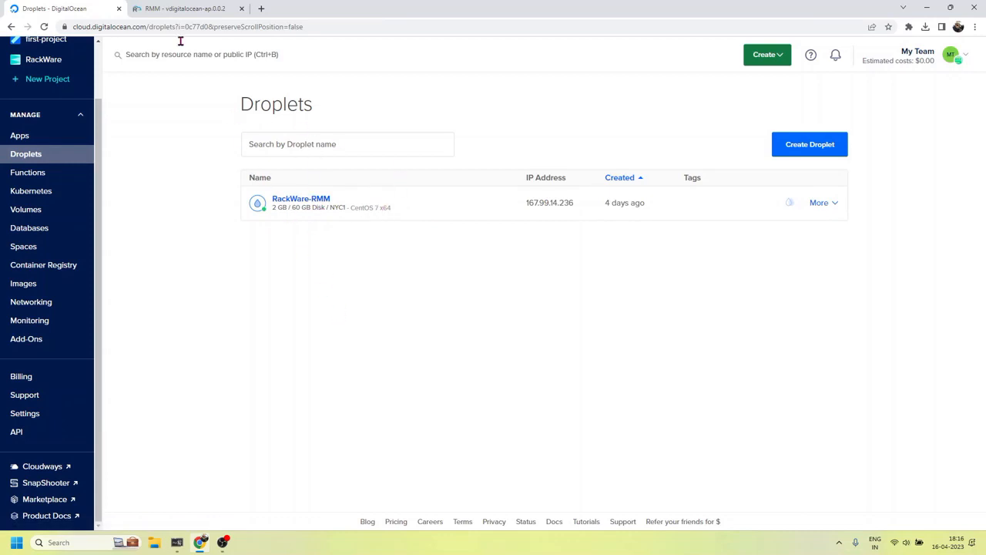
{"action": "left_click", "coordinate": [195, 10]}
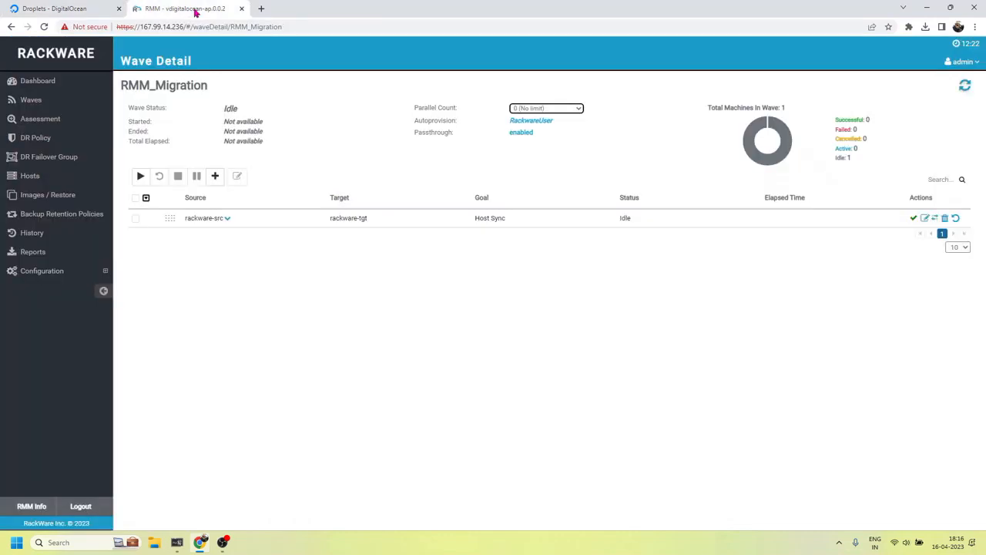
Start the RMM_Migration wave and follow rackware-src's replication through the Examine step
{"action": "left_click", "coordinate": [140, 177]}
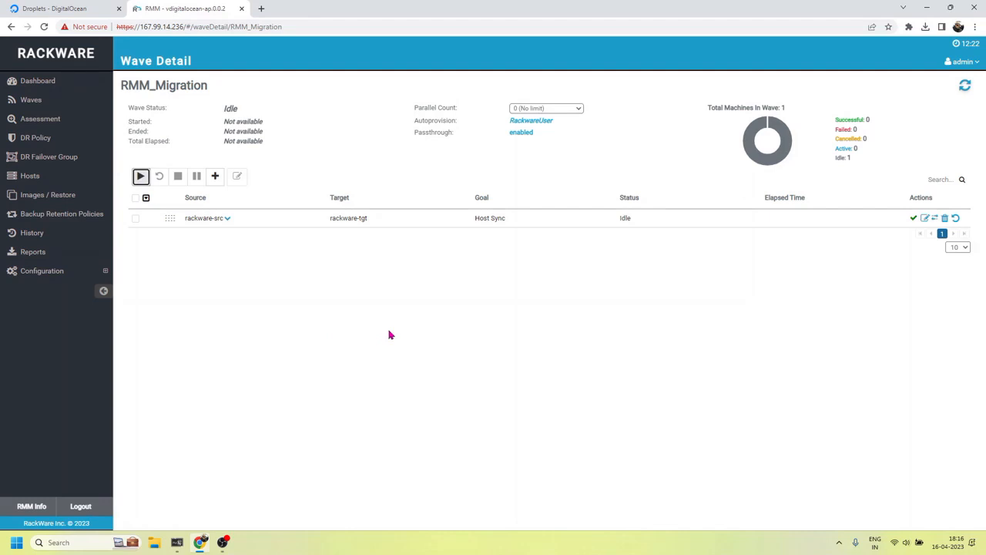
{"action": "left_click", "coordinate": [228, 219]}
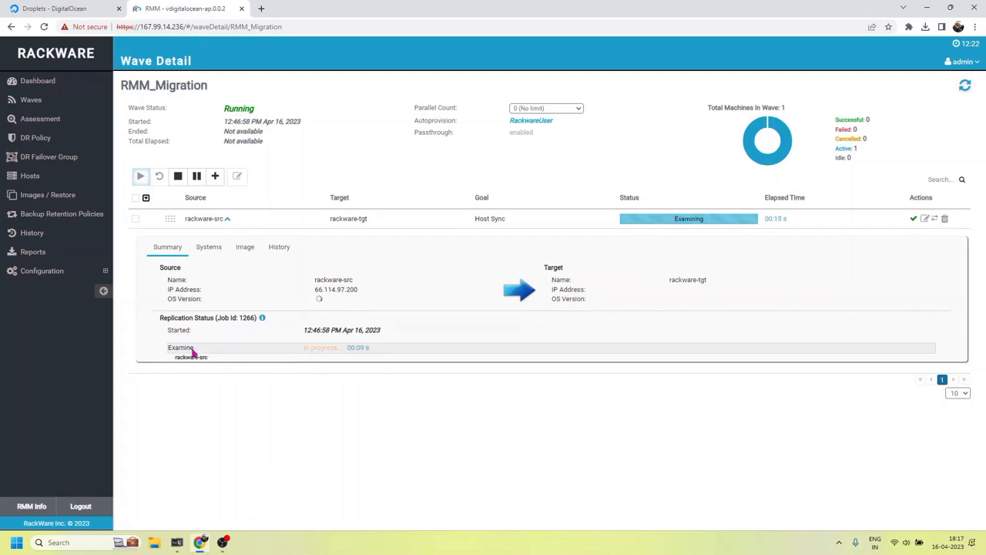
{"action": "mouse_move", "coordinate": [194, 350]}
{"action": "left_mouse_down"}
{"action": "mouse_move", "coordinate": [164, 360]}
{"action": "mouse_move", "coordinate": [192, 359]}
{"action": "mouse_move", "coordinate": [180, 358]}
{"action": "left_mouse_up"}
{"action": "left_click", "coordinate": [452, 300]}
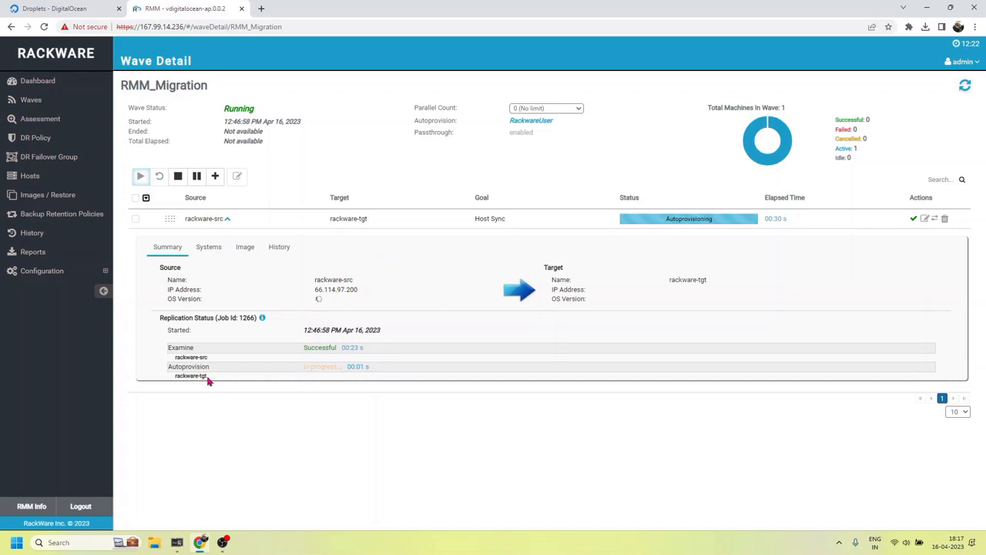
Watch rackware-src reach the Autoprovision step, then bring up DigitalOcean's droplets page
{"action": "left_click_drag", "start_coordinate": [220, 367], "coordinate": [175, 376]}
{"action": "left_click", "coordinate": [234, 356]}
{"action": "left_click", "coordinate": [51, 7]}
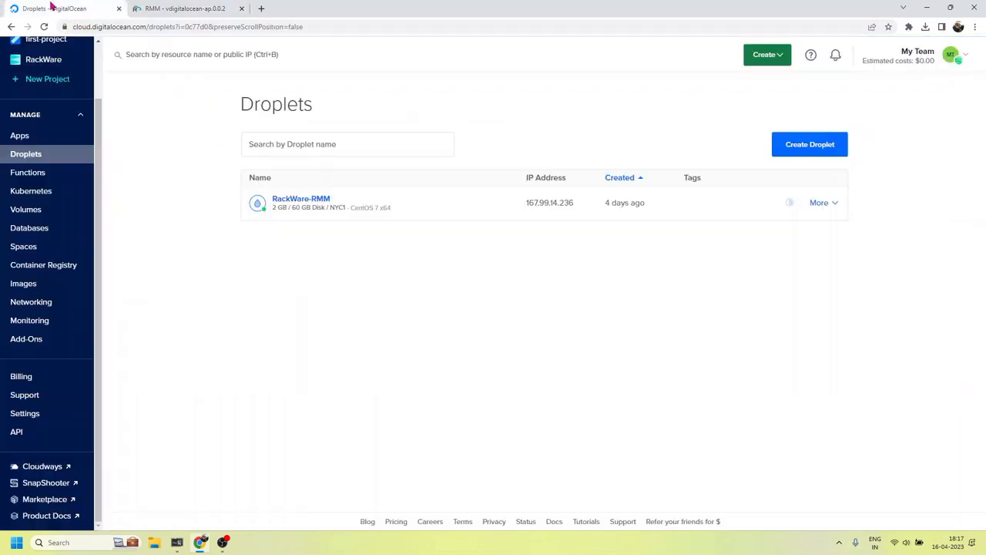
Refresh the Droplets list to see rackware-tgt being created, comparing against the RMM wave's progress
{"action": "left_click", "coordinate": [31, 154]}
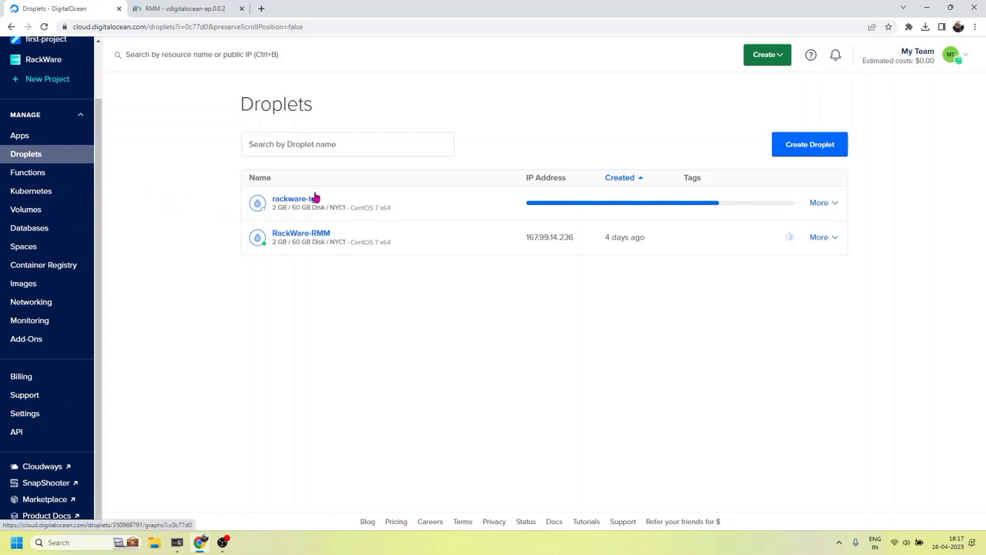
{"action": "left_click", "coordinate": [185, 8]}
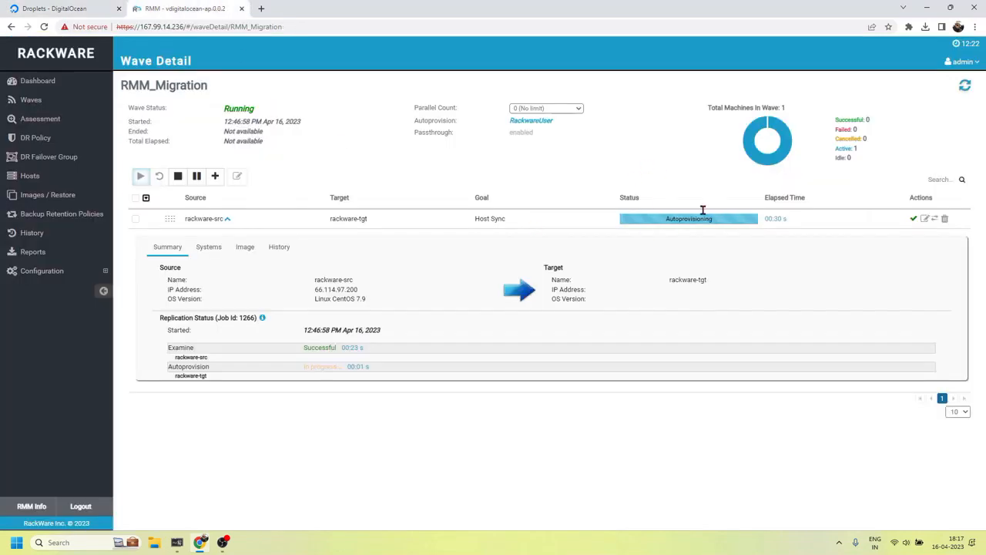
{"action": "left_click", "coordinate": [57, 8]}
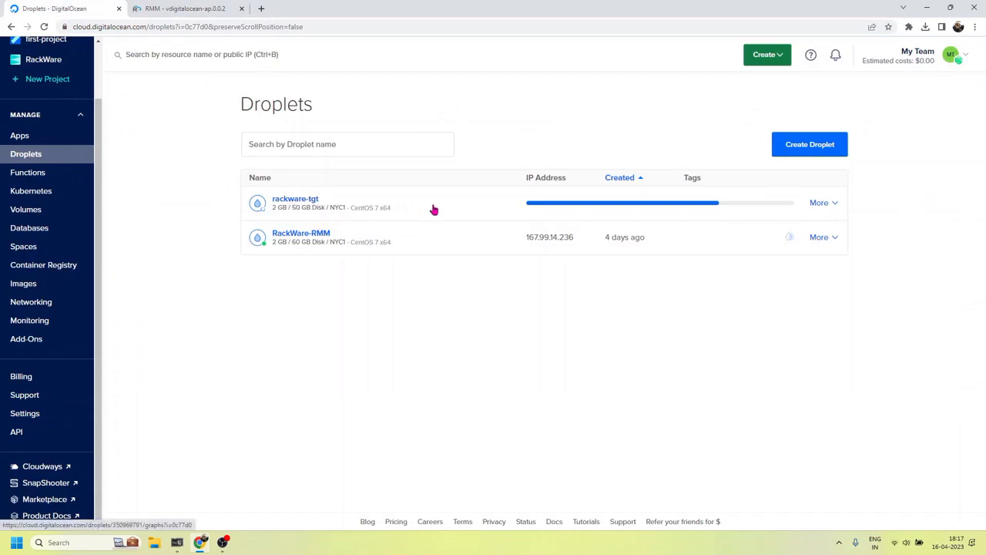
{"action": "left_click", "coordinate": [189, 8]}
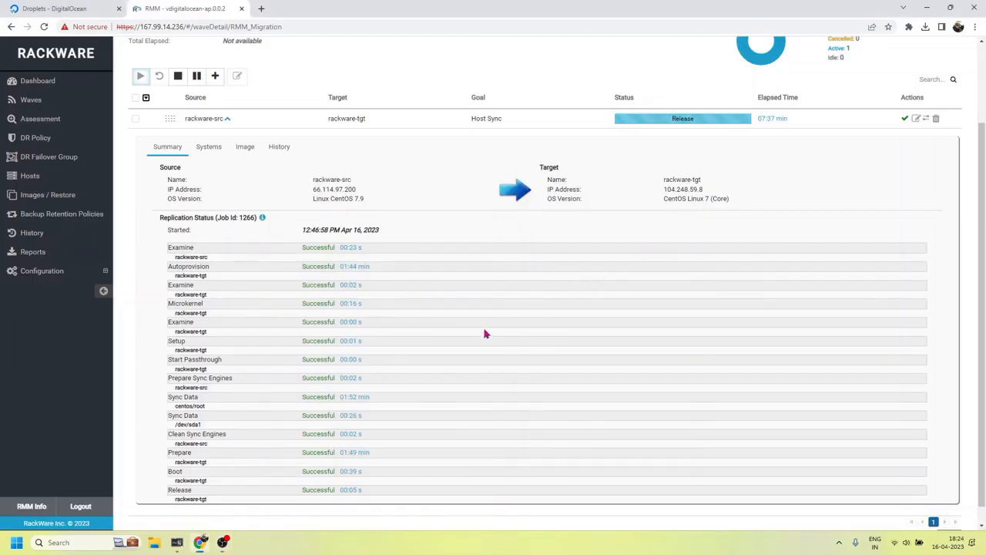
Scroll through rackware-src's replication steps and confirm the host sync reads Successful
{"action": "scroll", "coordinate": [476, 330], "scroll_direction": "down", "scroll_amount": 1}
{"action": "scroll", "coordinate": [477, 328], "scroll_direction": "up", "scroll_amount": 2}
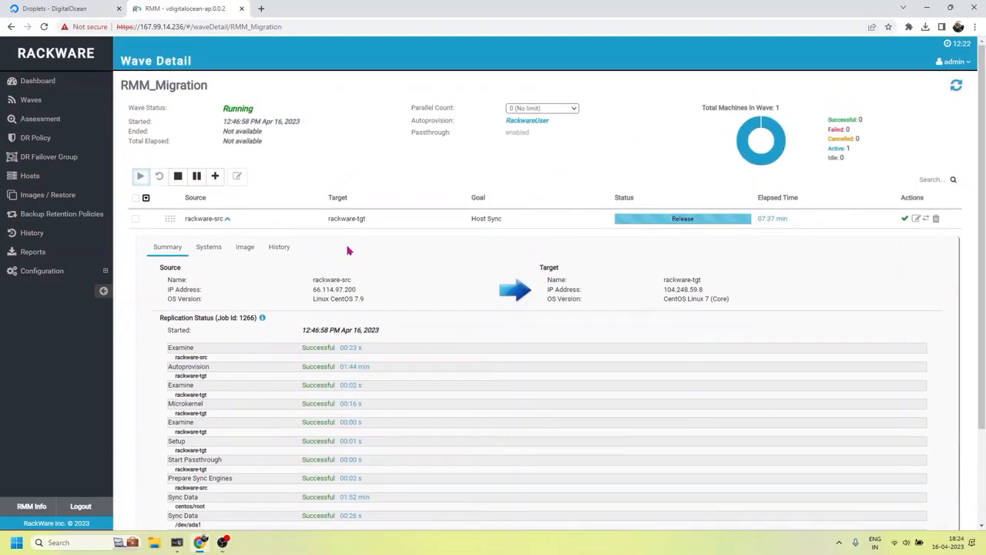
{"action": "left_click", "coordinate": [227, 219]}
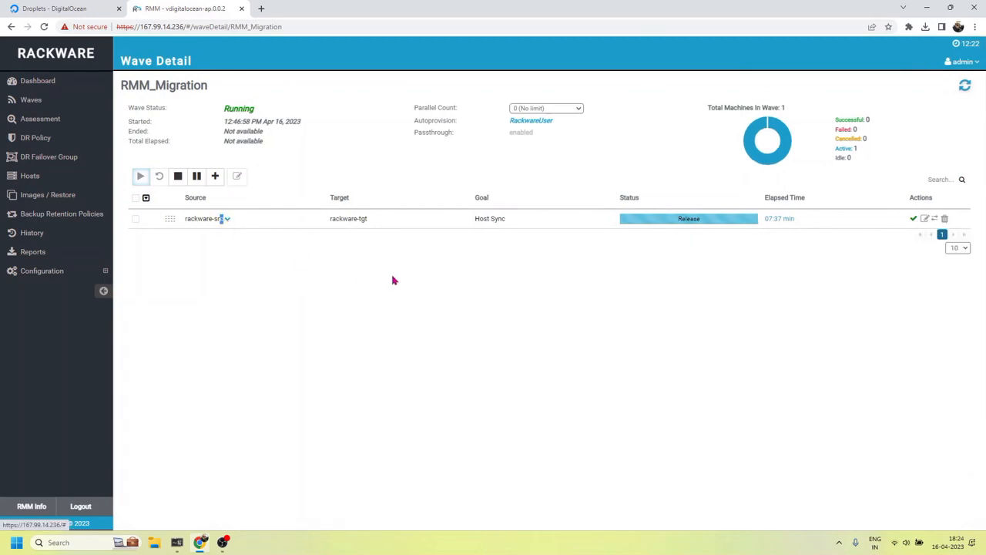
{"action": "left_click", "coordinate": [227, 219]}
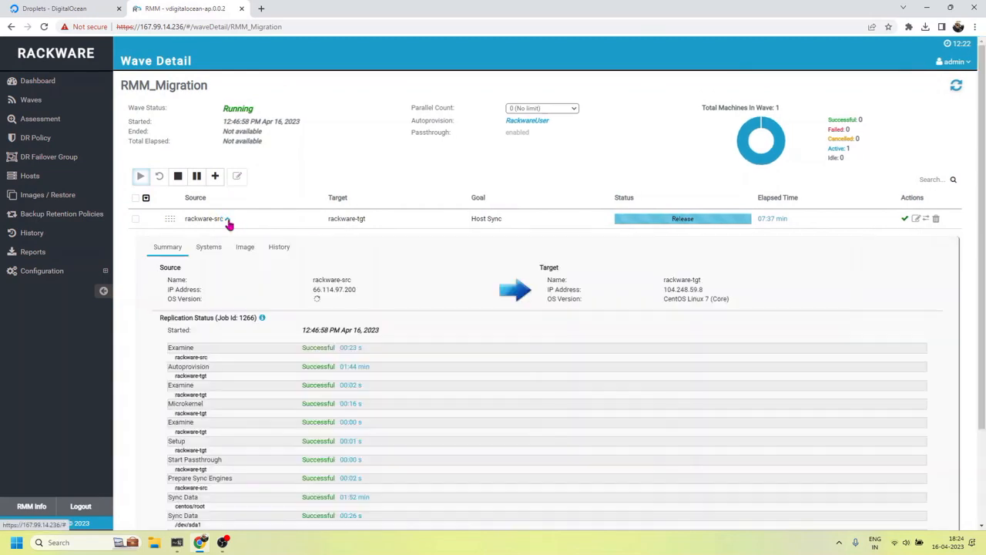
{"action": "scroll", "coordinate": [500, 359], "scroll_direction": "down", "scroll_amount": 2}
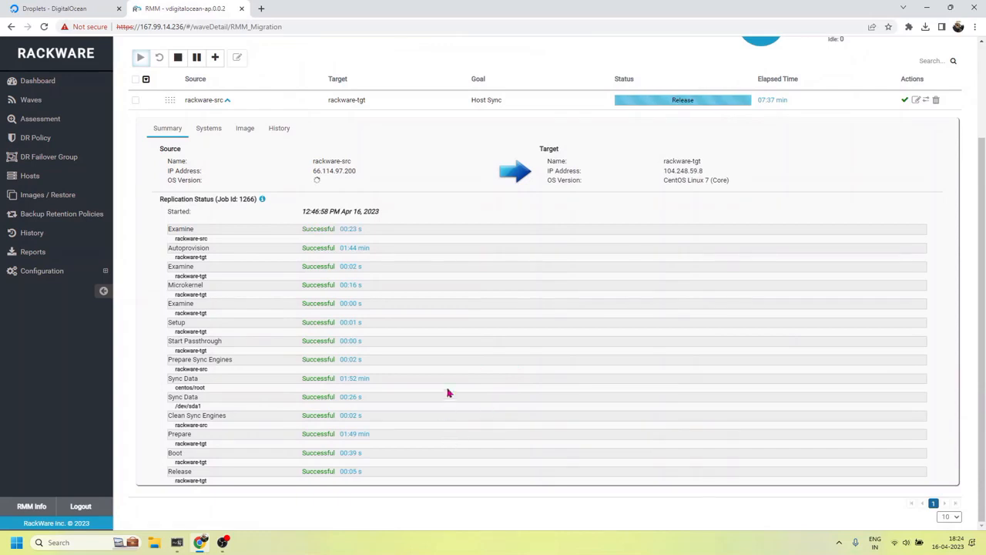
{"action": "left_click_drag", "start_coordinate": [648, 98], "coordinate": [614, 98]}
{"action": "left_click", "coordinate": [606, 298]}
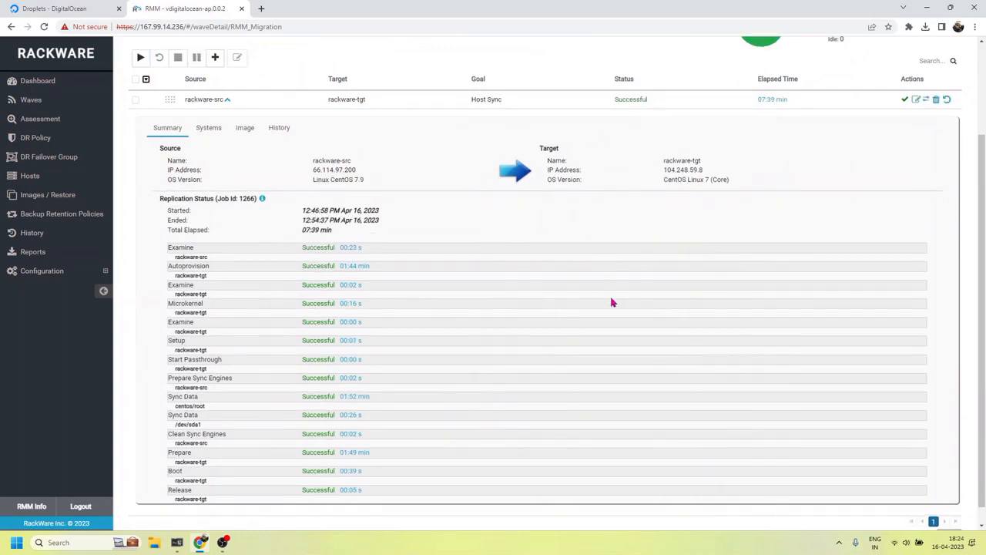
{"action": "scroll", "coordinate": [614, 285], "scroll_direction": "up", "scroll_amount": 3}
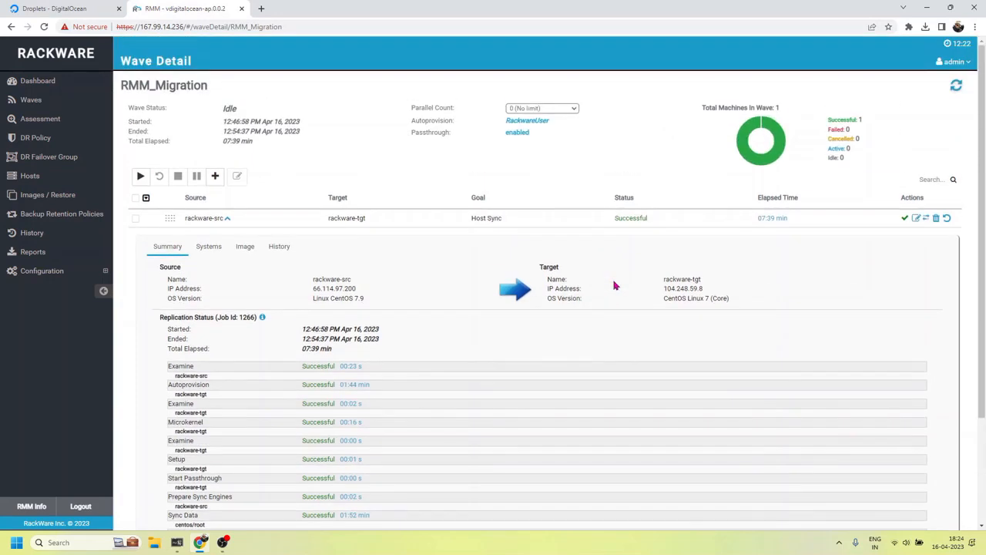
{"action": "left_click", "coordinate": [227, 219]}
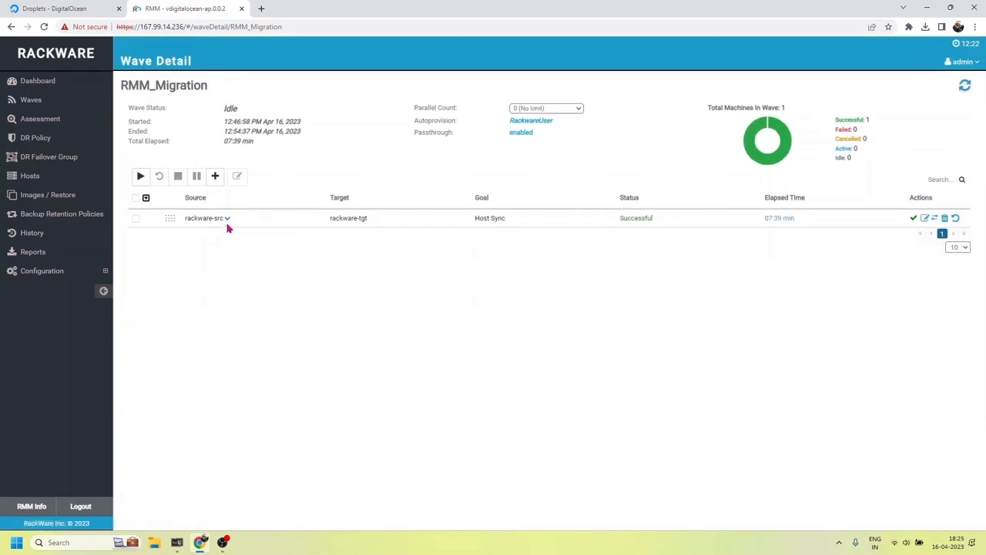
Recheck the rackware-src row, confirming the host sync status is Successful after 07:39 min
{"action": "left_click", "coordinate": [141, 177]}
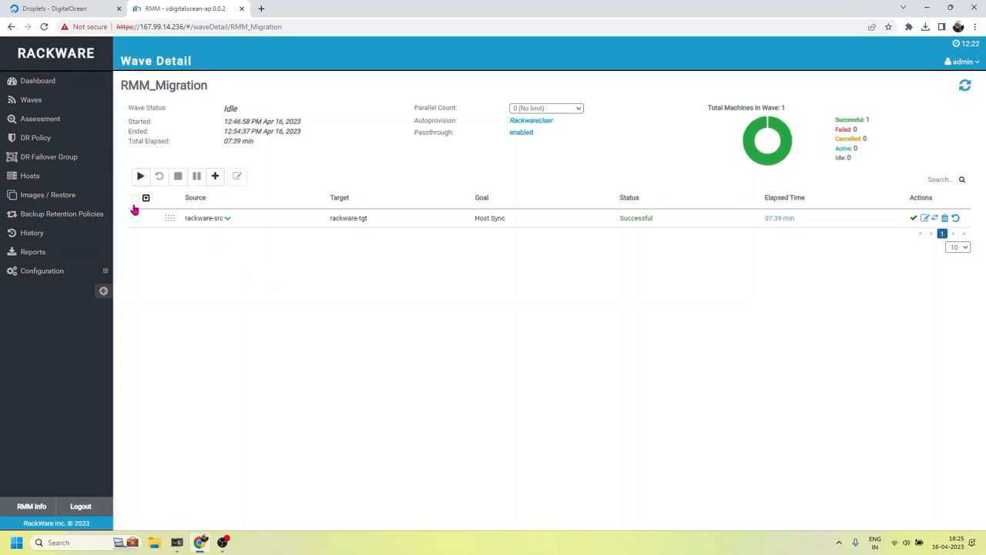
{"action": "left_click", "coordinate": [227, 220]}
{"action": "scroll", "coordinate": [398, 347], "scroll_direction": "down", "scroll_amount": 2}
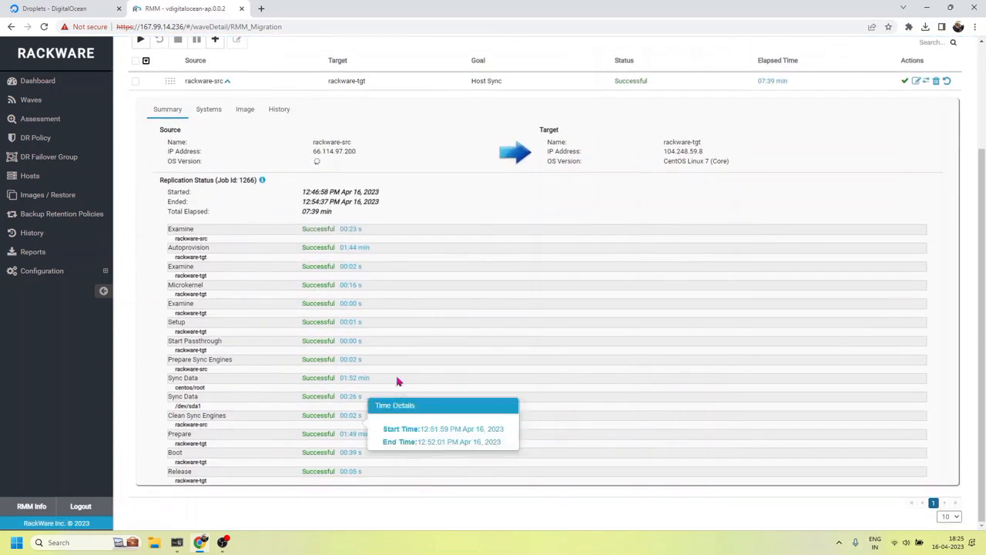
{"action": "scroll", "coordinate": [259, 239], "scroll_direction": "up", "scroll_amount": 2}
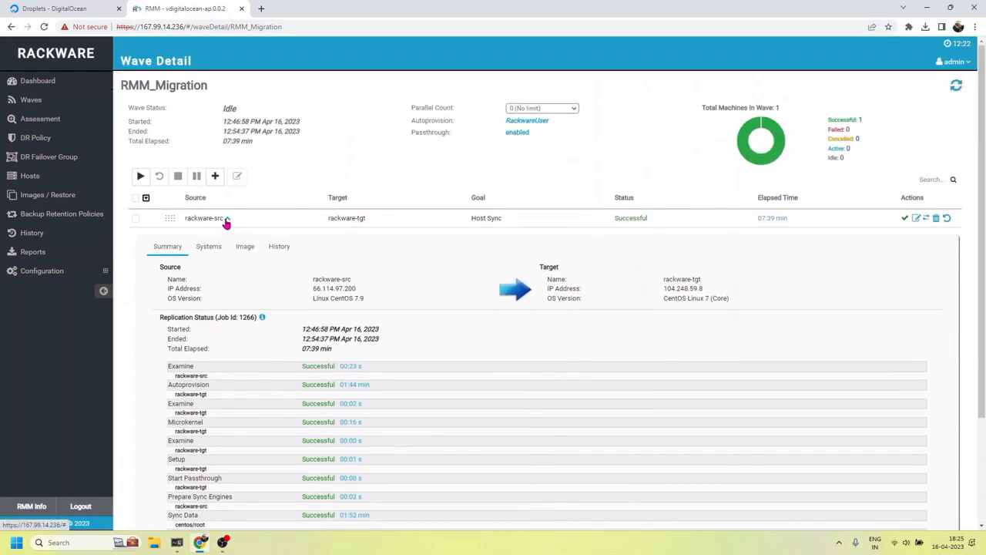
{"action": "left_click", "coordinate": [227, 219]}
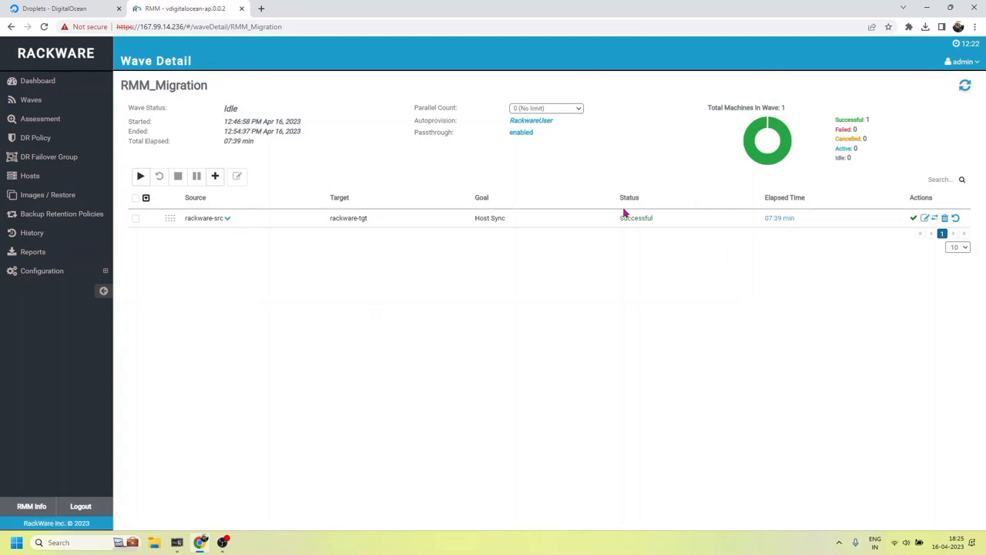
{"action": "left_click_drag", "start_coordinate": [654, 219], "coordinate": [618, 219]}
{"action": "left_click", "coordinate": [597, 263]}
Open the rackware-tgt droplet's page: powered on, 2 GB memory, 50 GB disk, NYC1, 104.248.59.8
{"action": "left_click", "coordinate": [73, 9]}
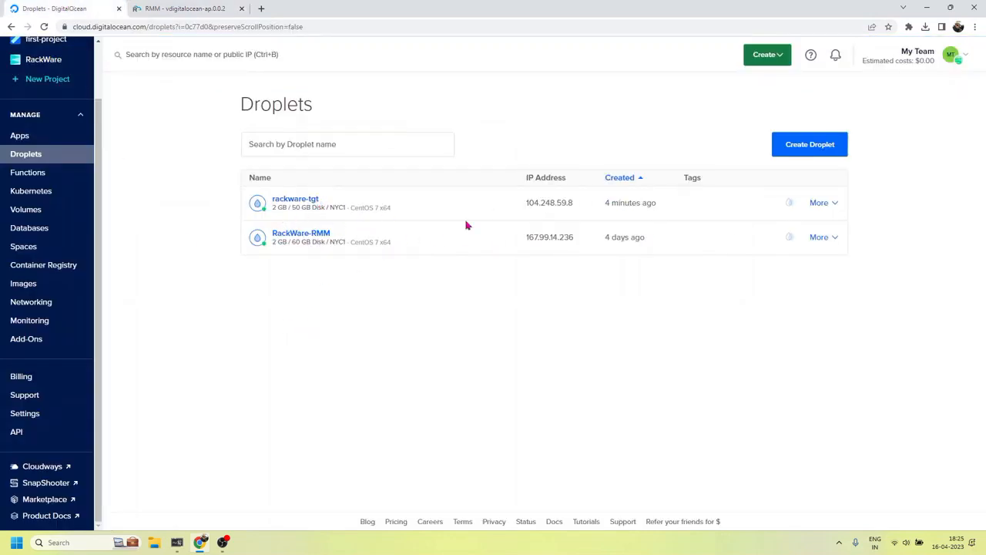
{"action": "left_click", "coordinate": [310, 201]}
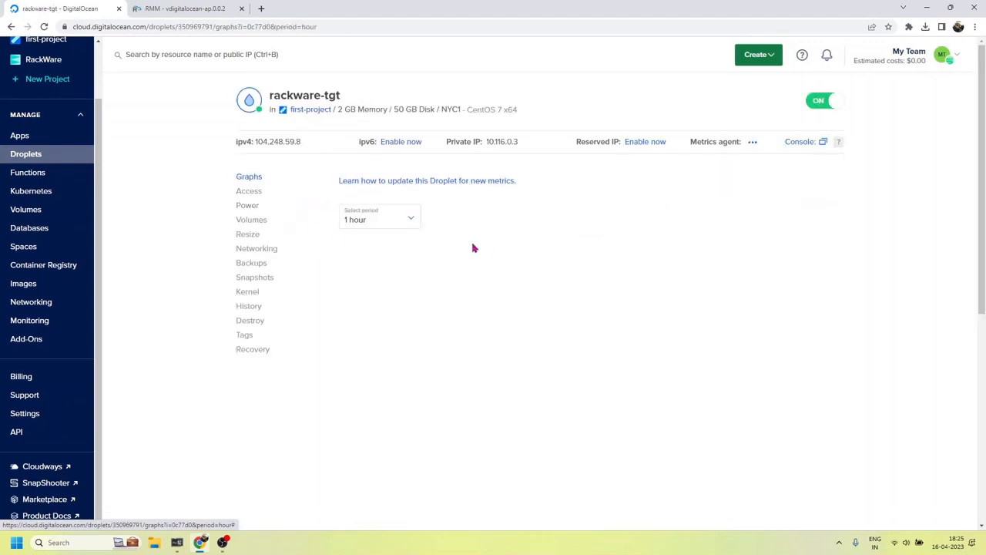